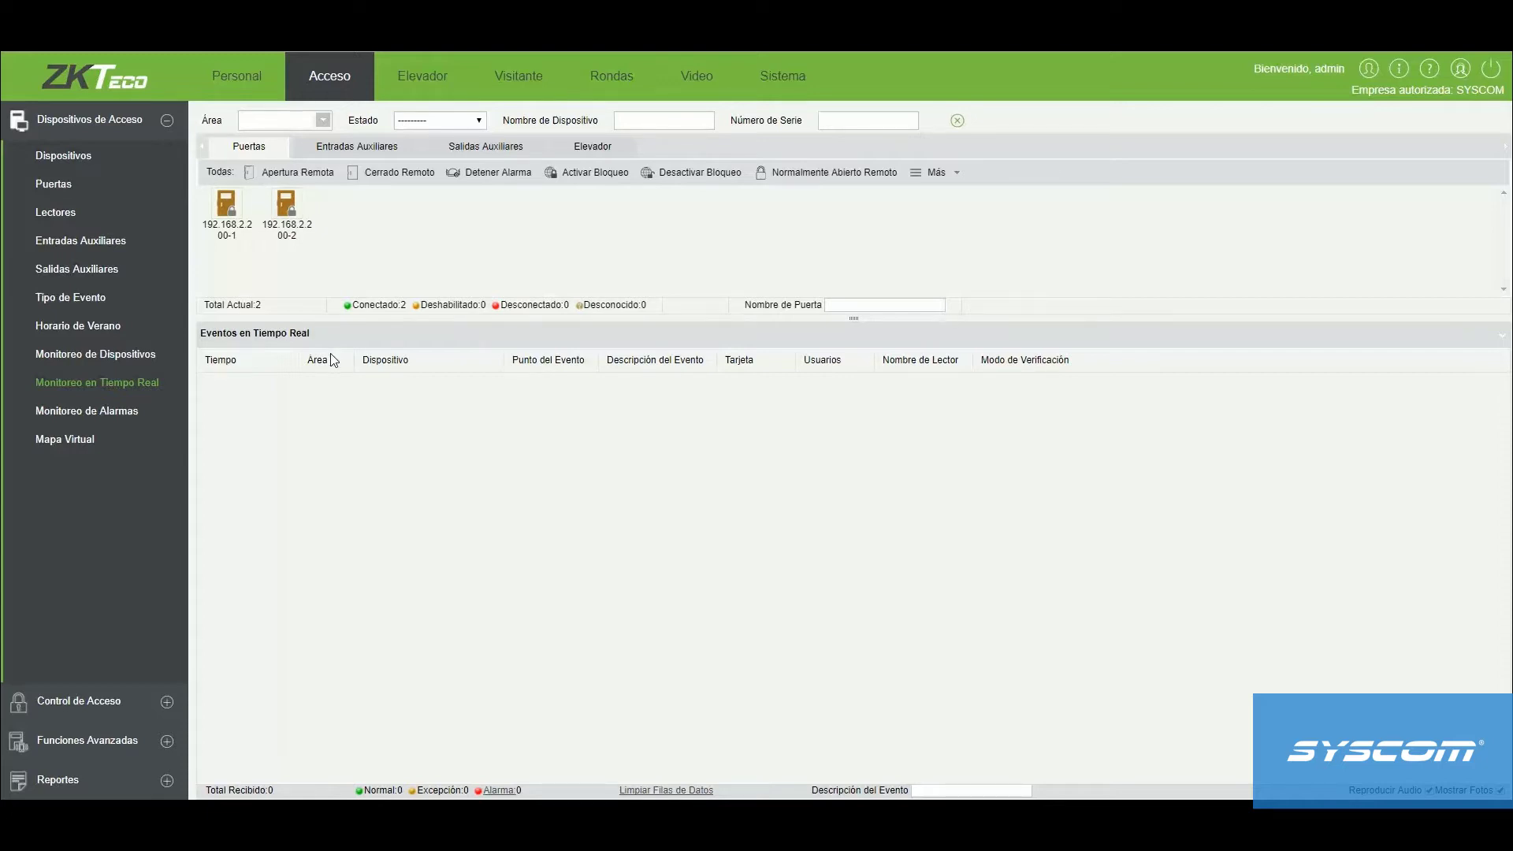
# Create a new access schedule named SYSCOM with the note HORARIO NIVEL DE ACCESO INGENIERÍA.
pyautogui.click(103, 698)
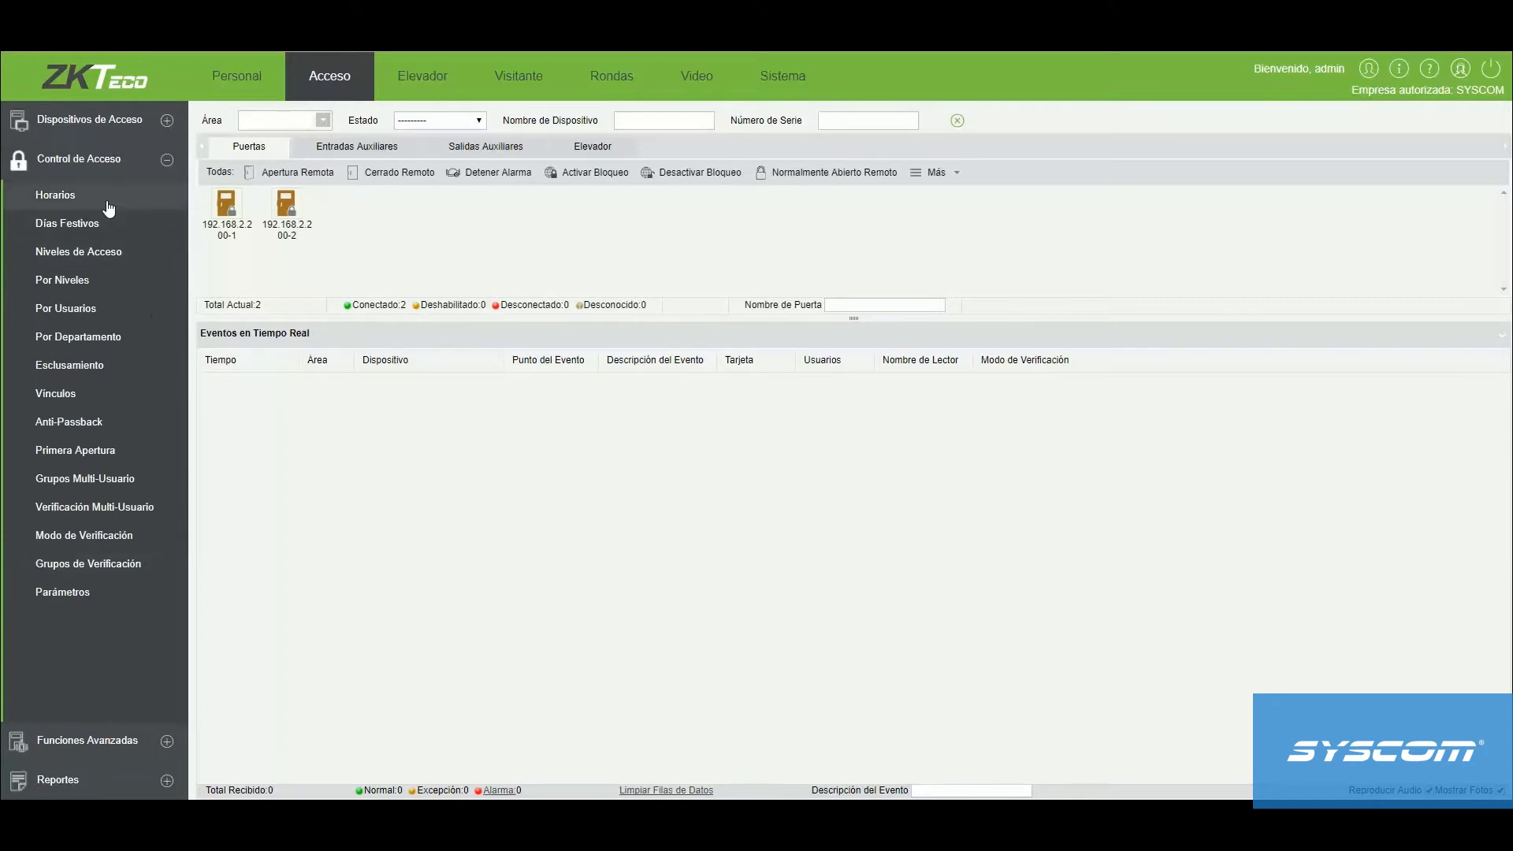
pyautogui.click(109, 208)
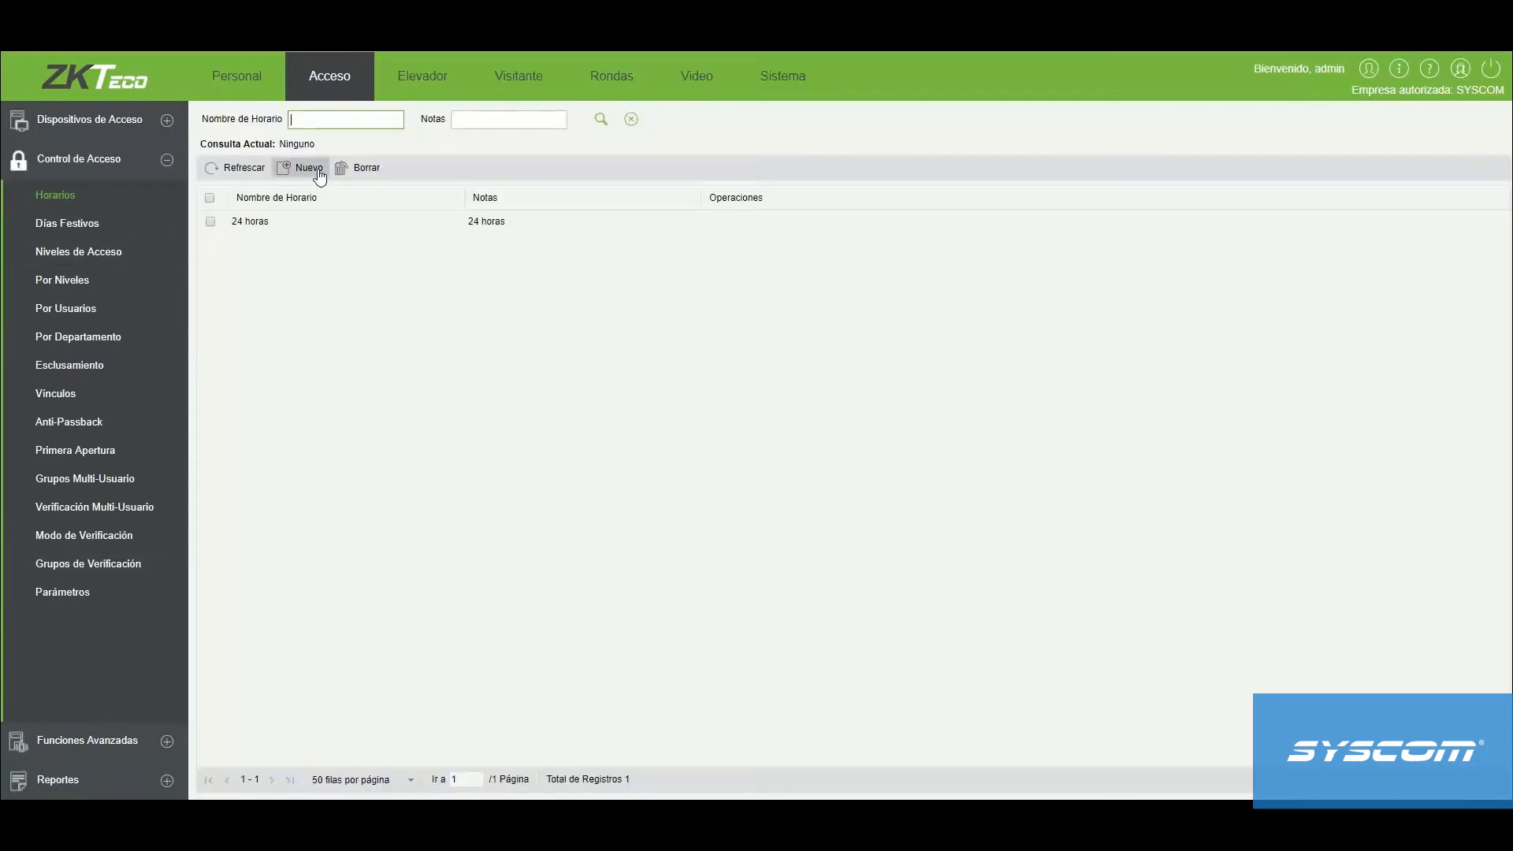
pyautogui.click(320, 170)
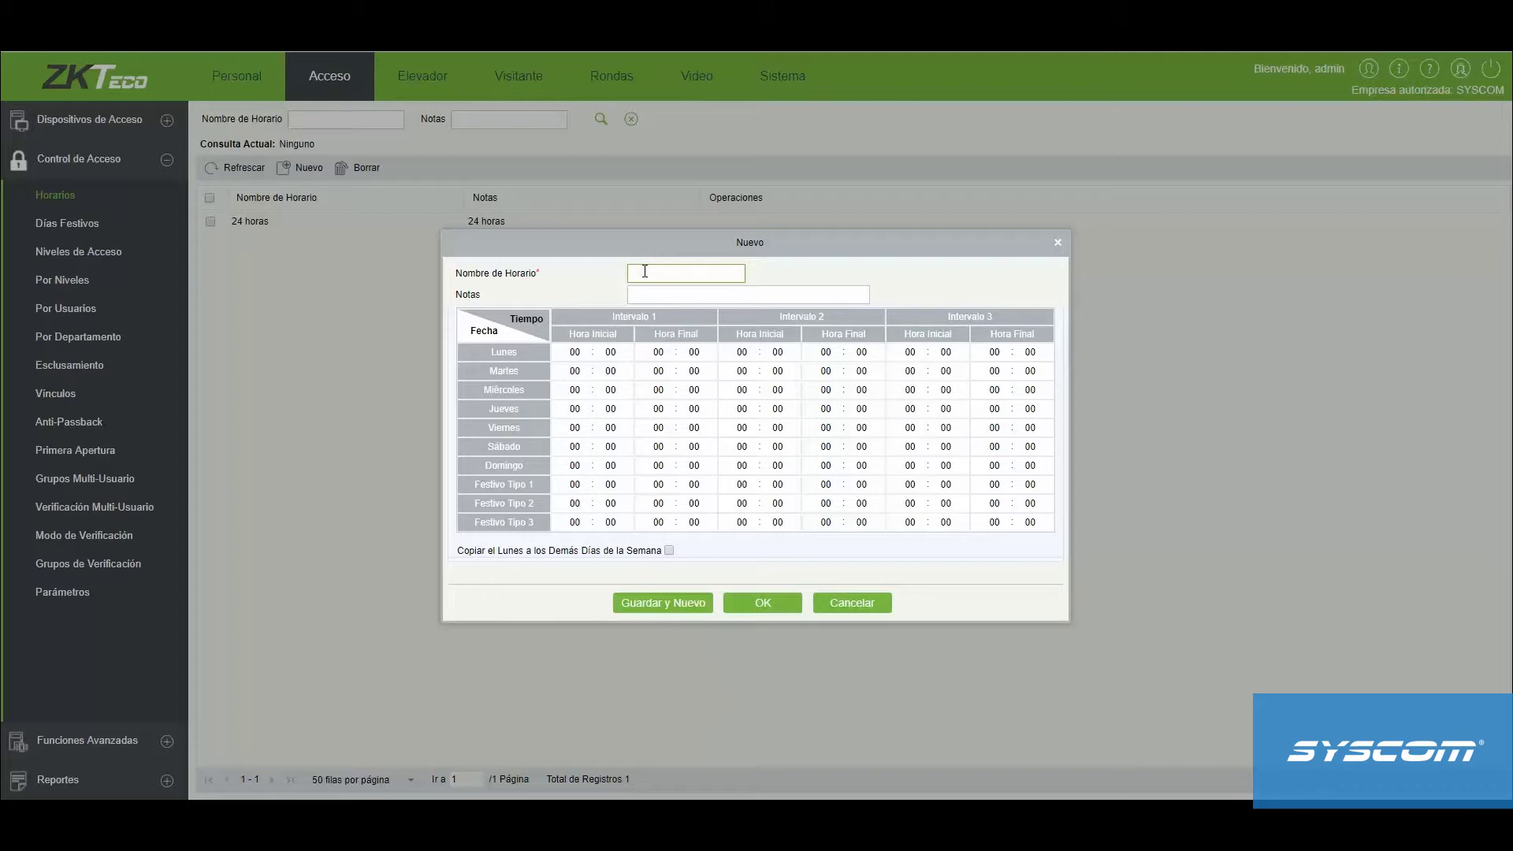
pyautogui.write('SYSCOM')
pyautogui.press('Tab')
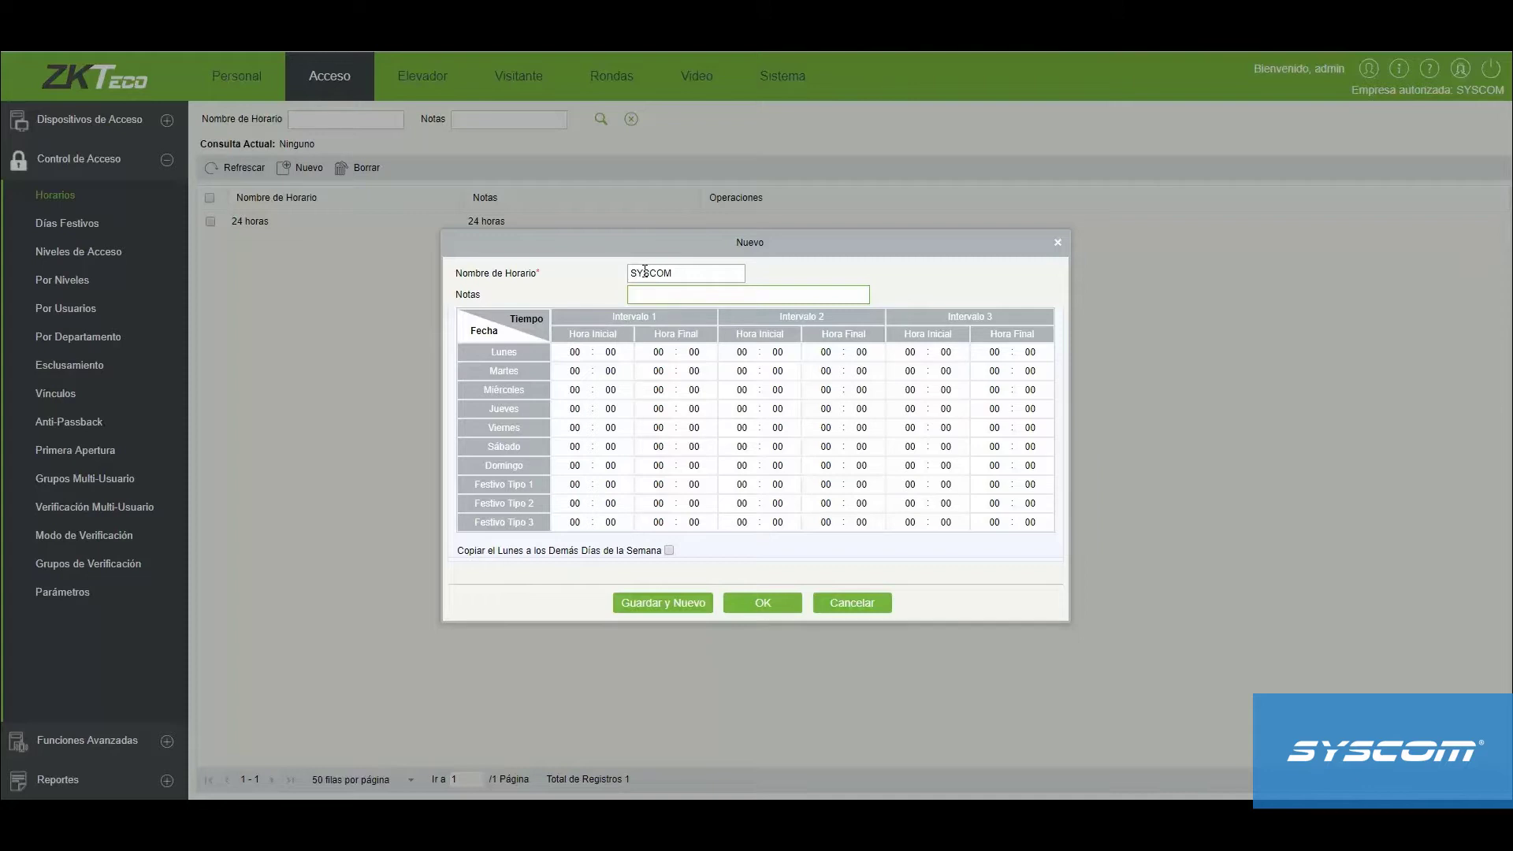
pyautogui.write('HORARIO NIVEL DE AXCESO INGENIERÍA')
# Enter Monday's hours as 09 to 11 for the first interval and 18 to 19 for the second.
pyautogui.click(572, 353)
pyautogui.write('09')
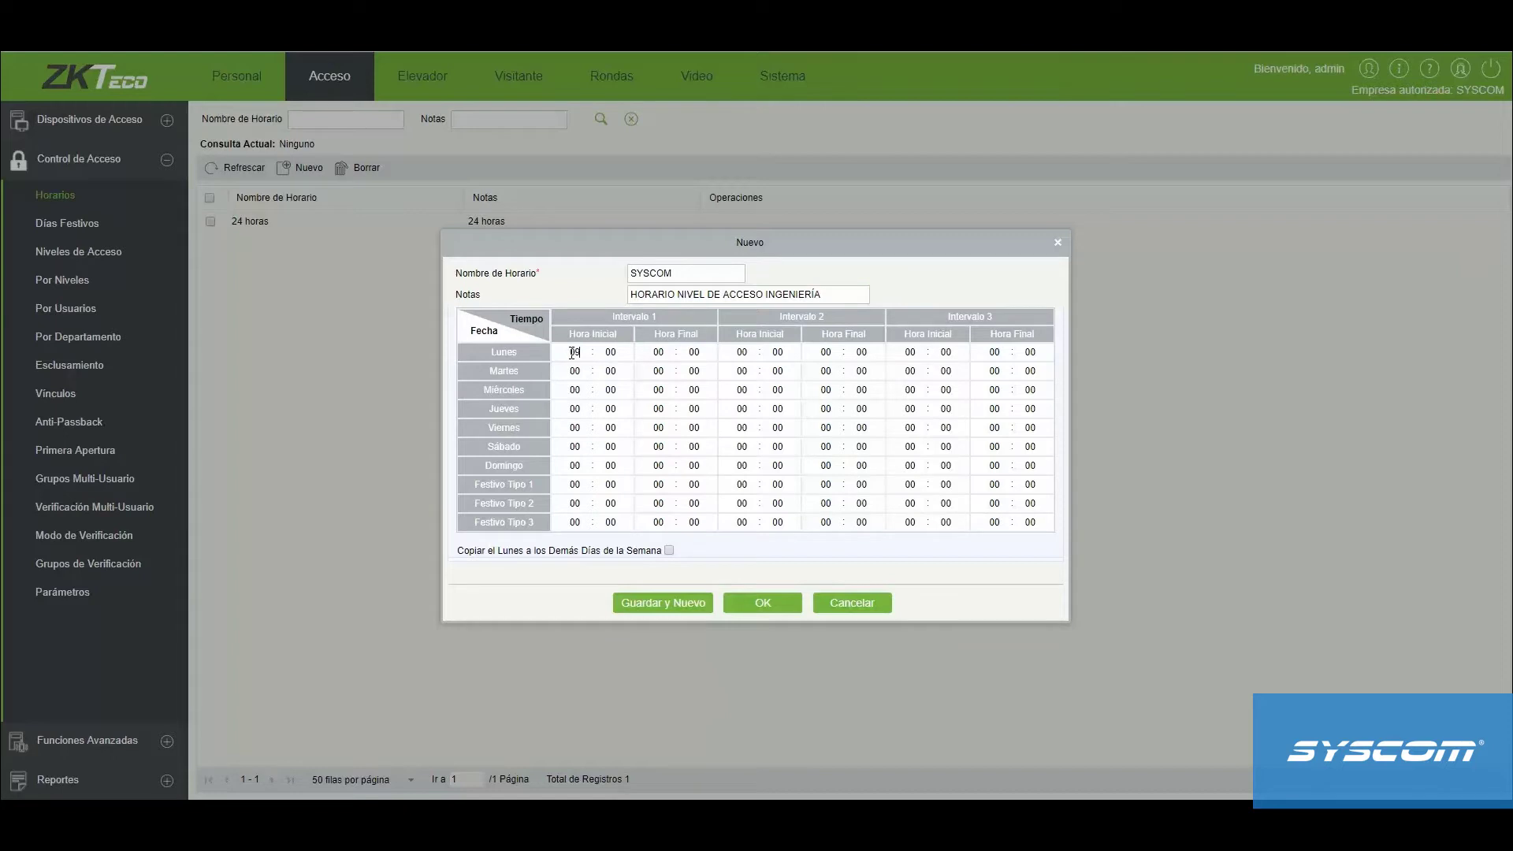
pyautogui.press('Tab')
pyautogui.press('Tab')
pyautogui.write('11')
pyautogui.press('Tab')
pyautogui.press('Tab')
pyautogui.write('18')
pyautogui.press('Tab')
pyautogui.write('19')
# Reset the hours of Monday's second interval to 00 and set the first interval's end hour to 11.
pyautogui.click(833, 354)
pyautogui.write('00')
pyautogui.click(742, 358)
pyautogui.write('00')
pyautogui.click(660, 353)
pyautogui.write('11')
# Set the first interval of Tuesday, Wednesday, Thursday and Friday to 09:00 through 17:00.
pyautogui.click(571, 372)
pyautogui.write('09 : 00 17 : 00')
pyautogui.click(569, 390)
pyautogui.write('09 : 00 17 : 00')
pyautogui.click(572, 404)
pyautogui.write('09 : 00 17')
pyautogui.click(575, 428)
pyautogui.write('09 : 00 17')
# Set Saturday's first interval to 09:00 through 14:30.
pyautogui.click(575, 445)
pyautogui.write('00001430')
pyautogui.click(575, 446)
pyautogui.write('09')
# Choose to copy Monday's times to the other days of the week and save the schedule.
pyautogui.click(577, 484)
pyautogui.click(668, 551)
pyautogui.click(753, 606)
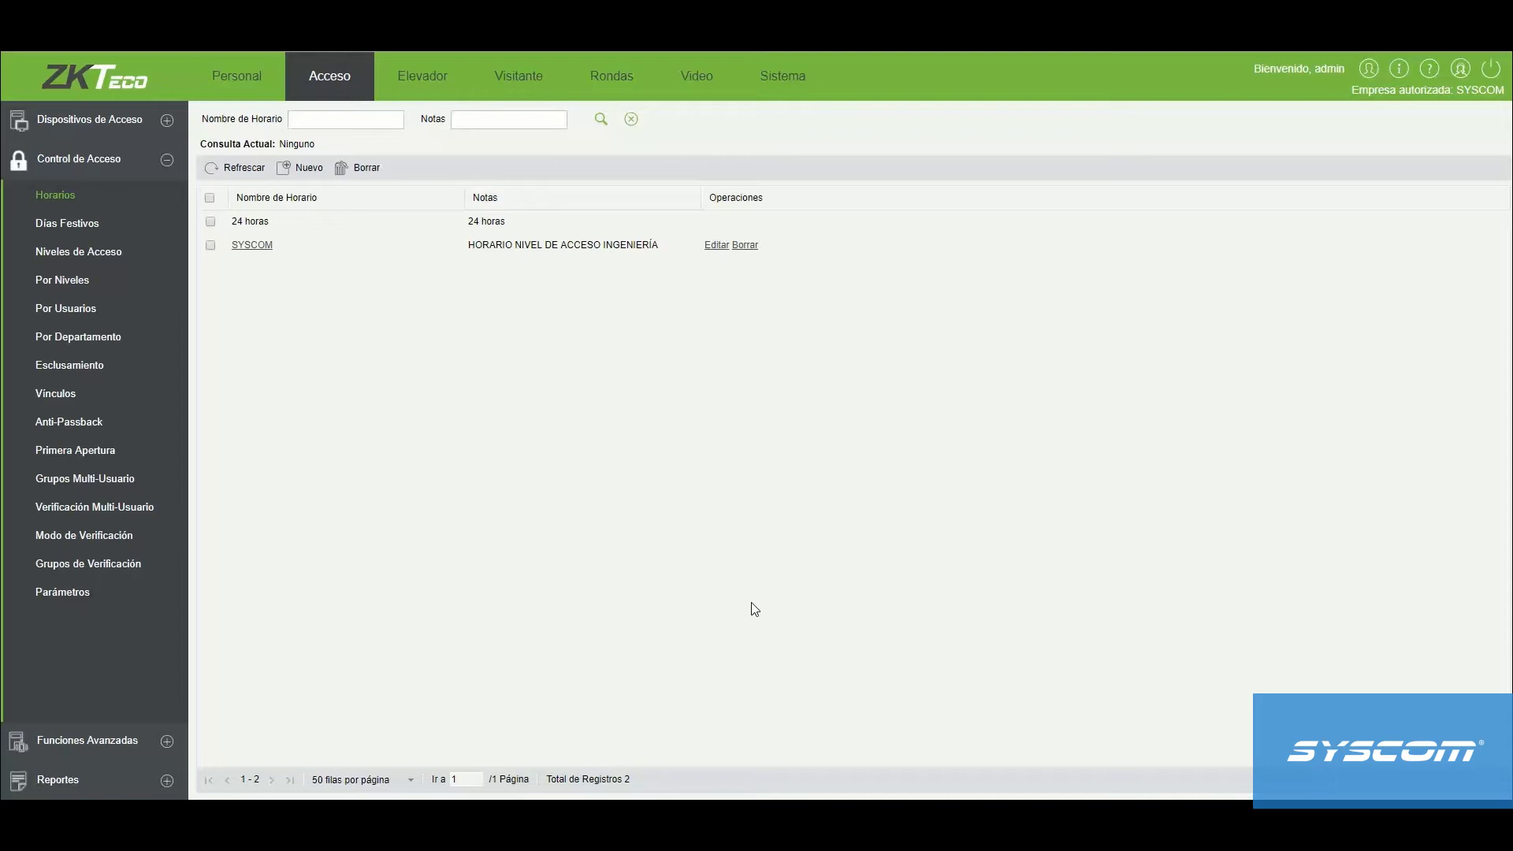
# Start a new holiday named 1RO DE MAYO with the holiday type Festivo Tipo 1.
pyautogui.click(71, 231)
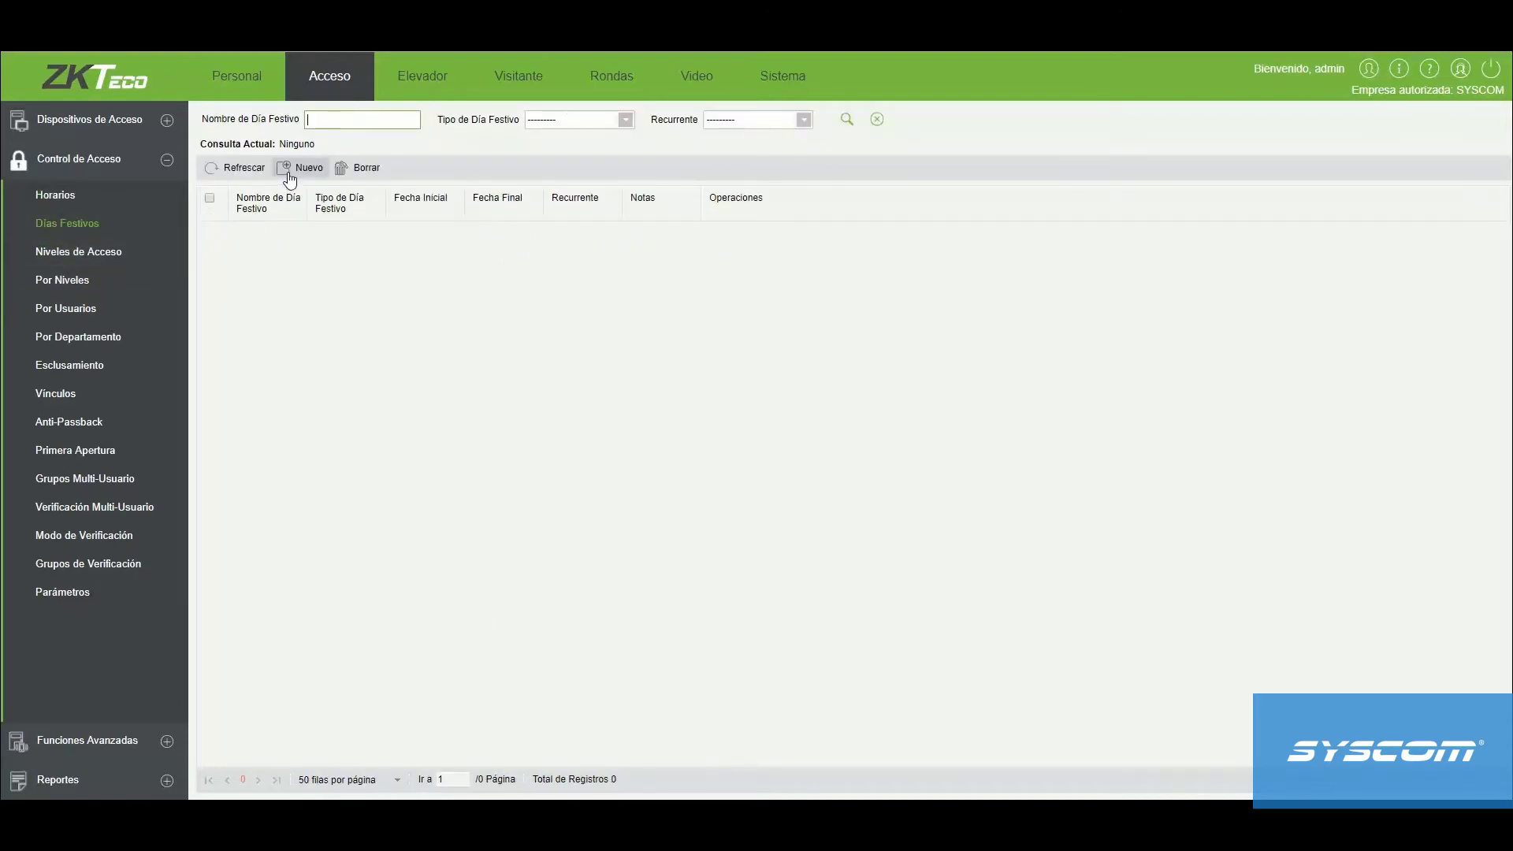
pyautogui.click(288, 171)
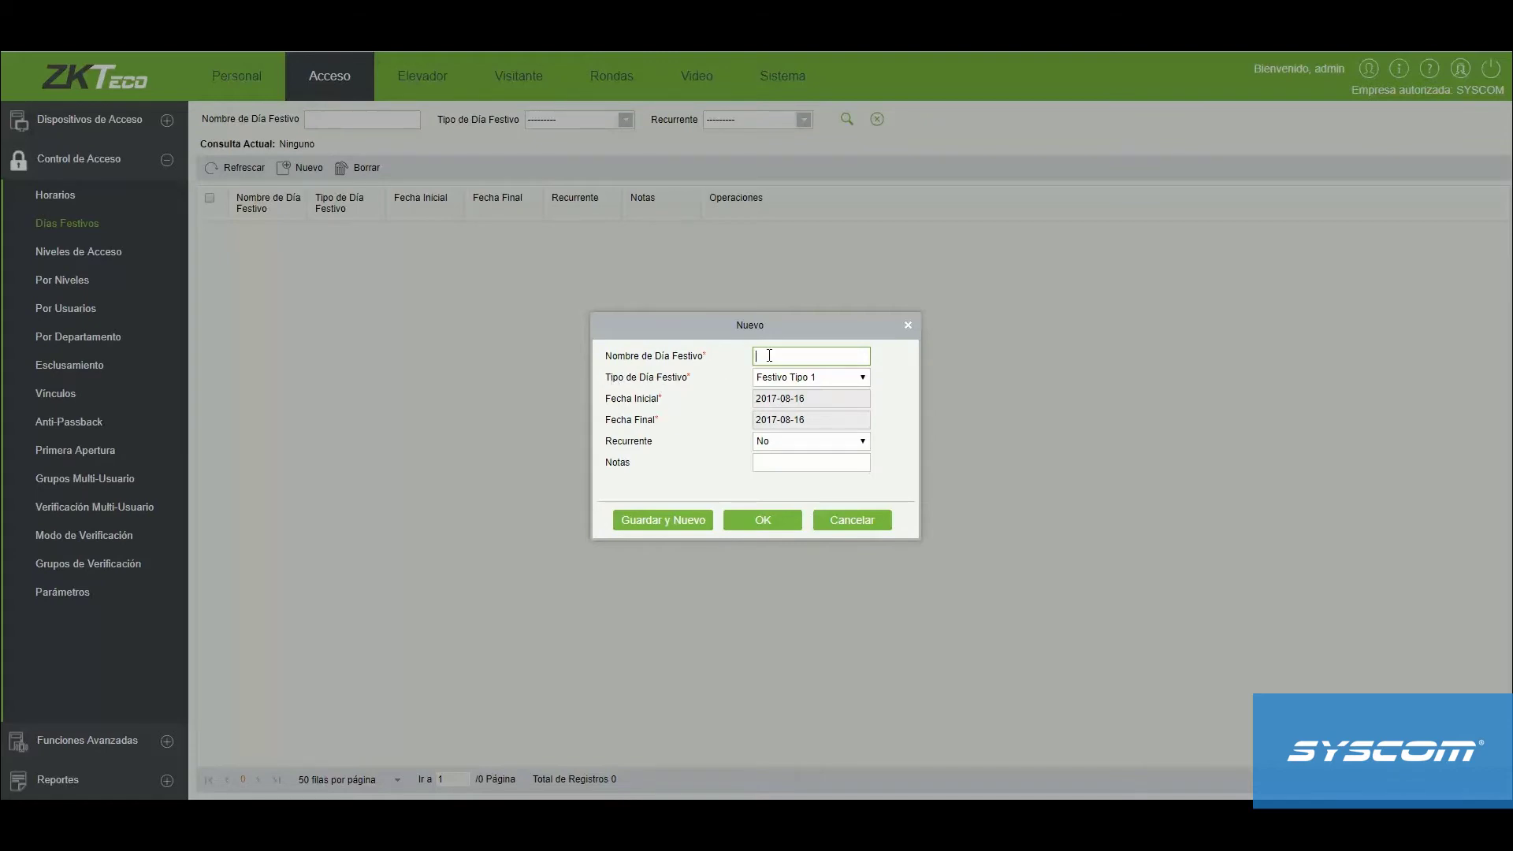
pyautogui.write('1RO DE MAYO')
pyautogui.click(771, 380)
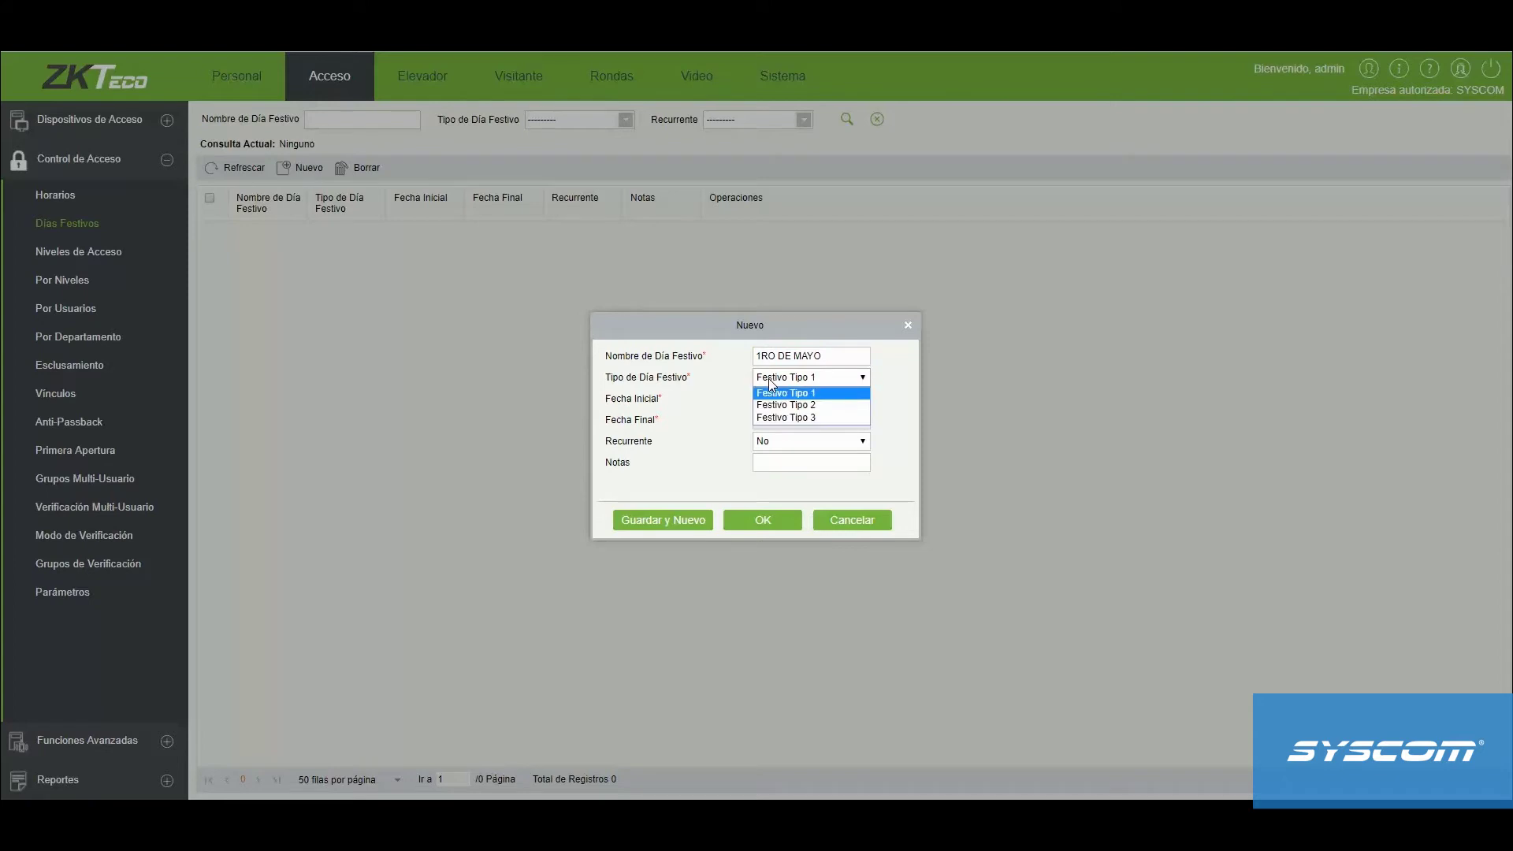
pyautogui.click(757, 391)
# Set both the start date and the end date of the holiday to 2017-05-01.
pyautogui.click(774, 400)
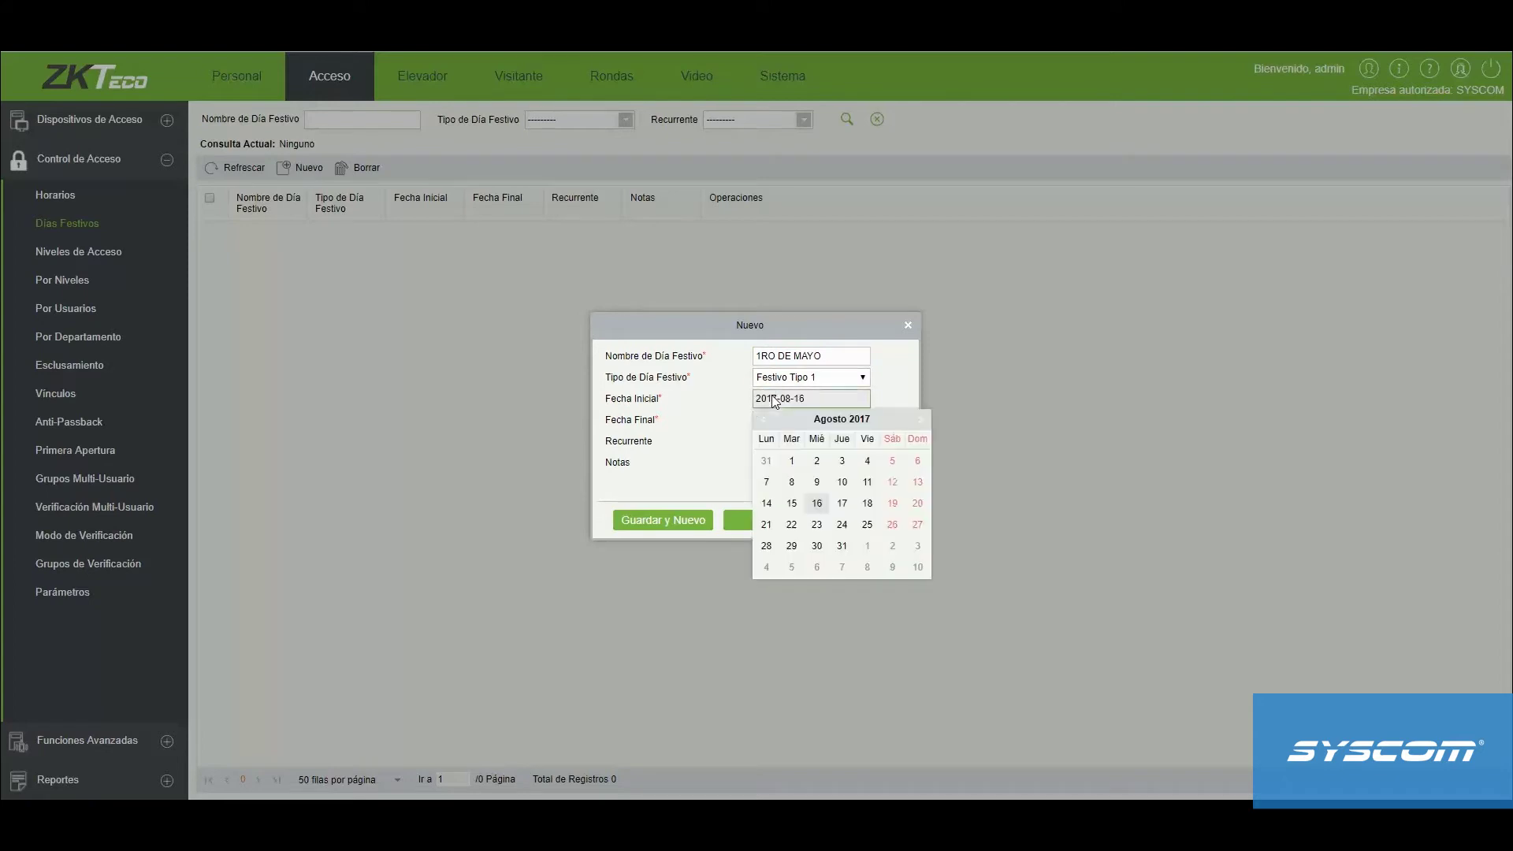
pyautogui.click(761, 418)
pyautogui.click(761, 419)
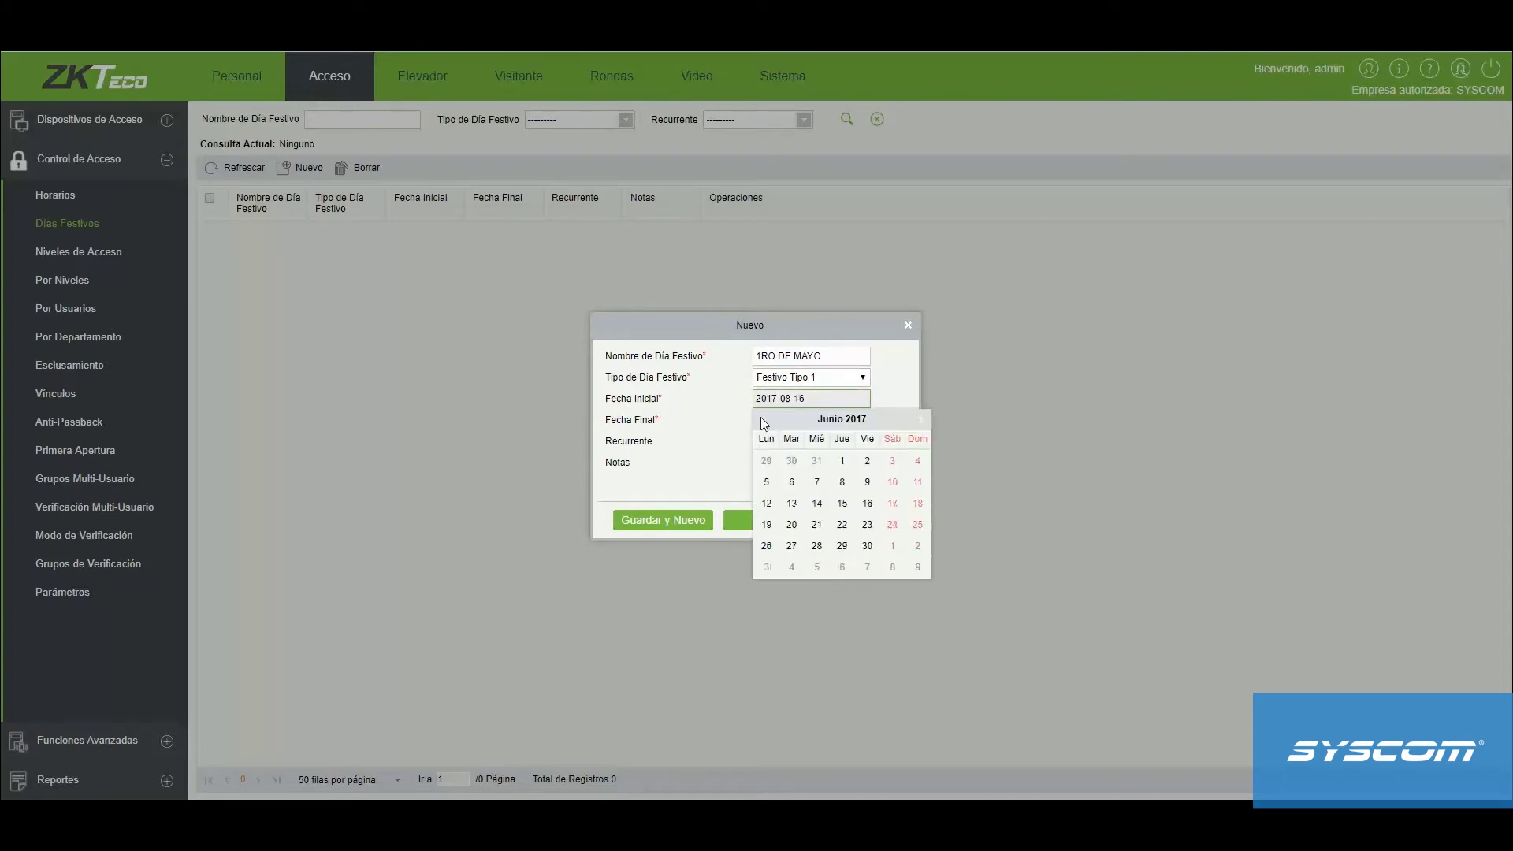
pyautogui.click(762, 418)
pyautogui.click(767, 462)
pyautogui.click(774, 424)
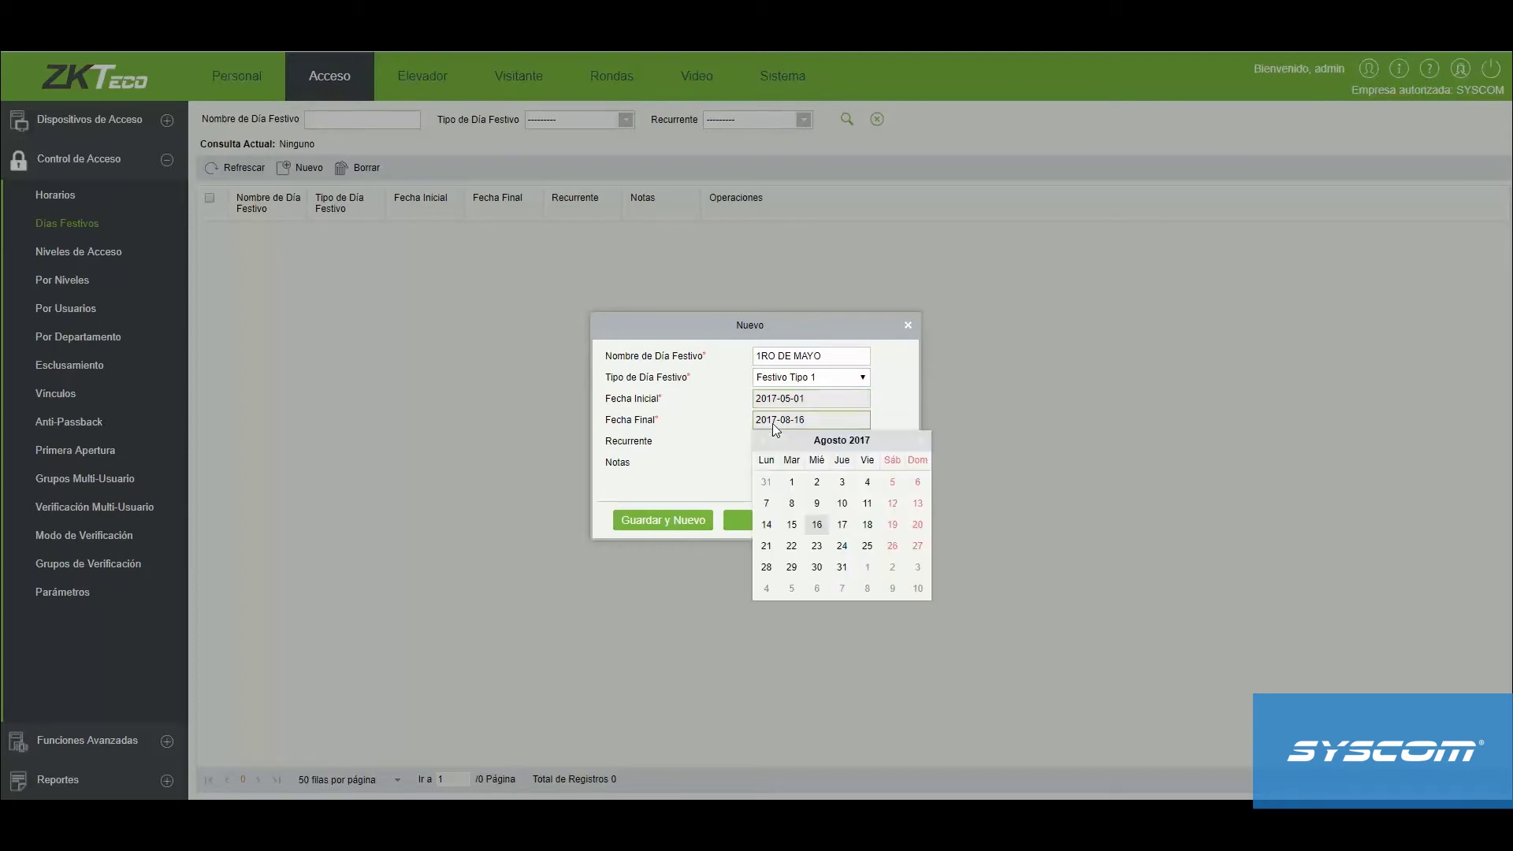
pyautogui.click(763, 442)
pyautogui.click(763, 441)
pyautogui.click(763, 442)
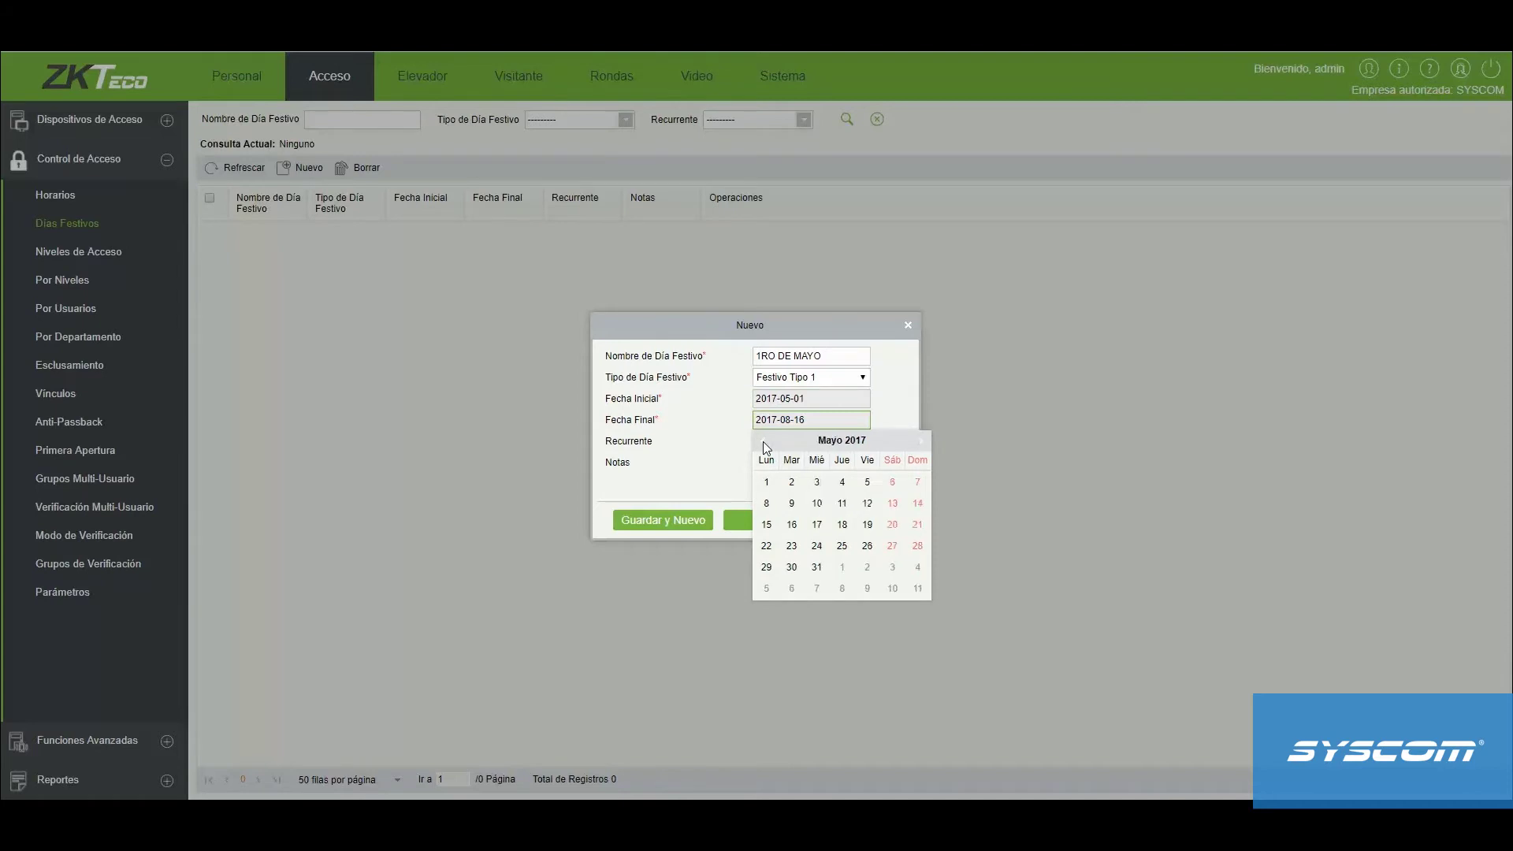
pyautogui.click(767, 484)
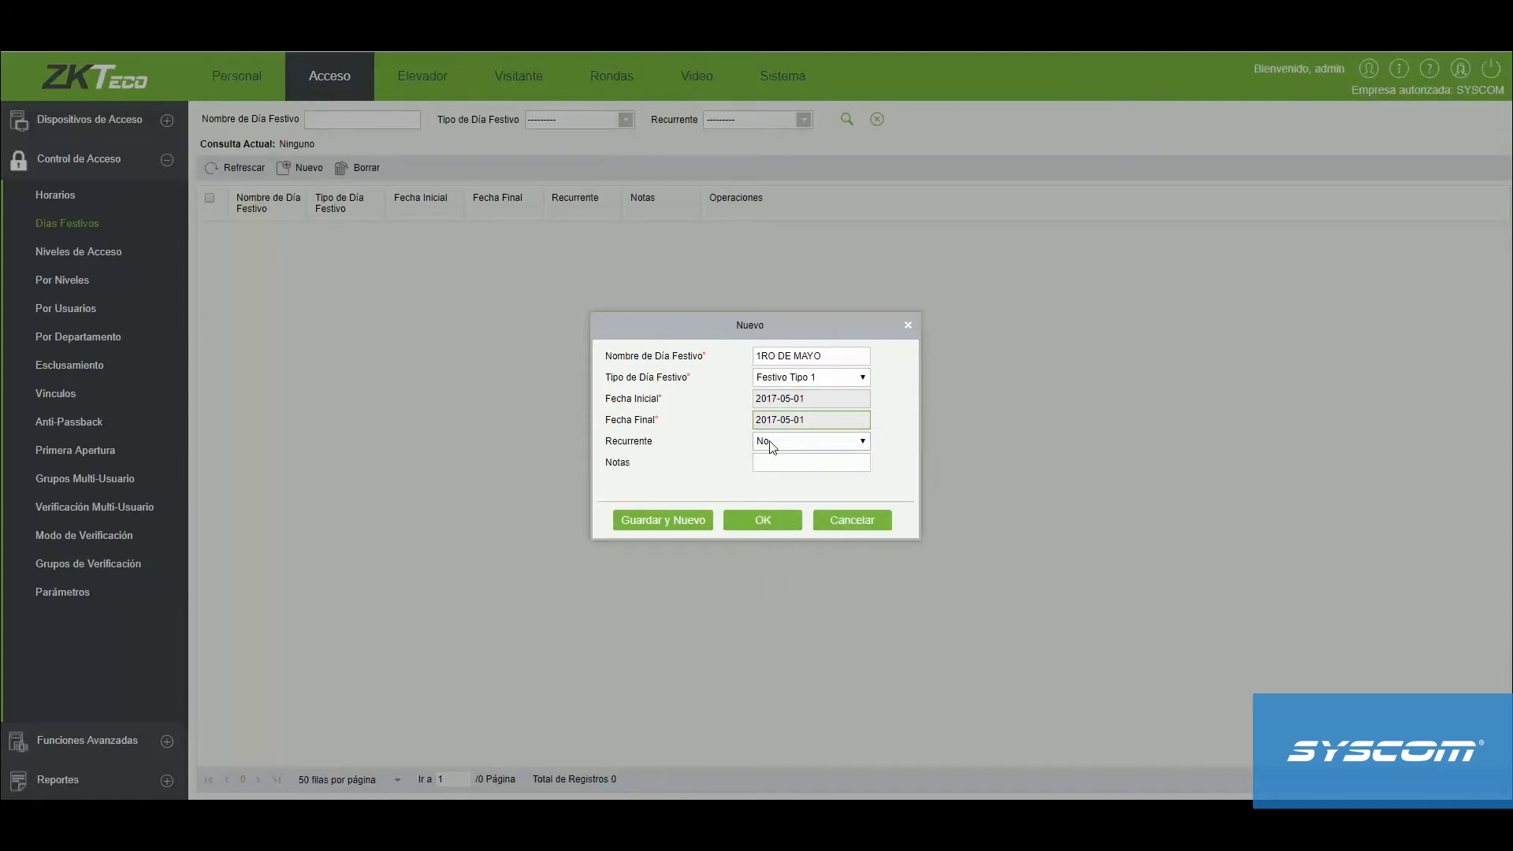
# Make the holiday recurrent, add the note DÍA DEL TRABAJO and save it.
pyautogui.click(772, 443)
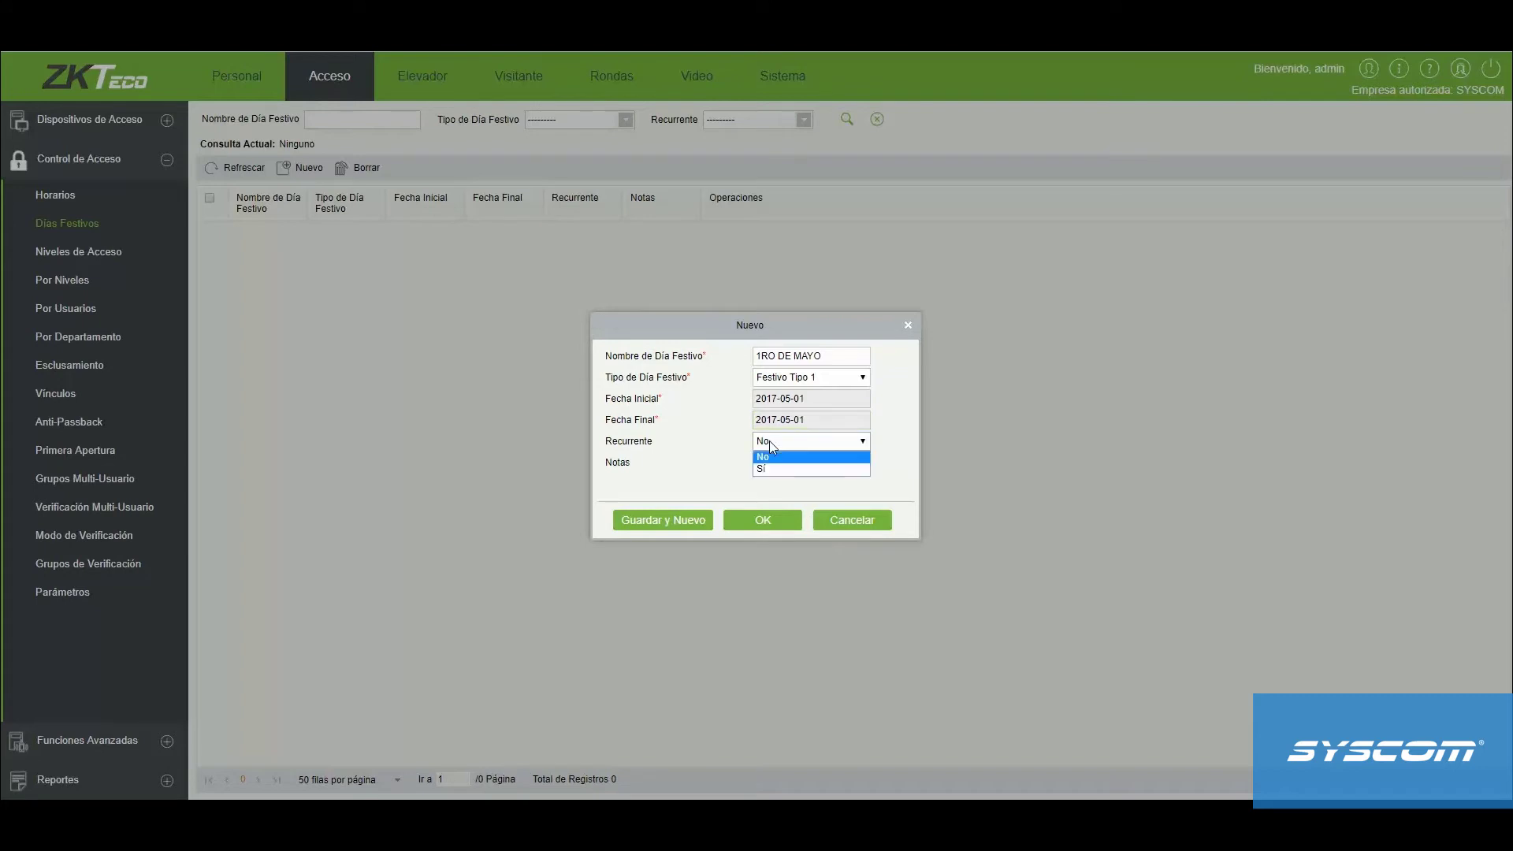
pyautogui.click(768, 466)
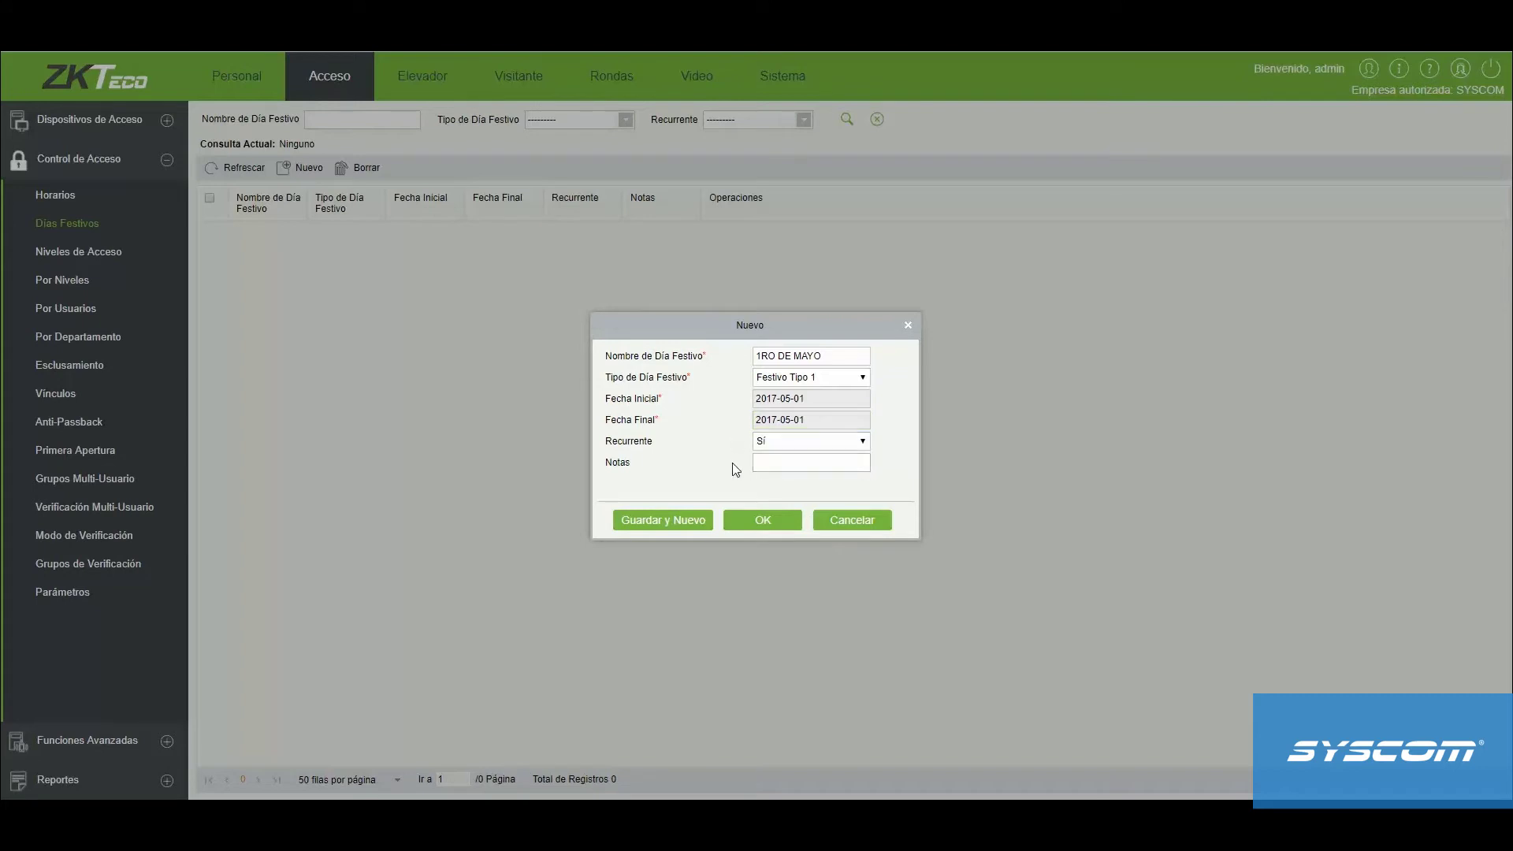
pyautogui.click(765, 466)
pyautogui.write('d')
pyautogui.press('BackSpace')
pyautogui.press('BackSpace')
pyautogui.write('DÍA DEL TRABAJO')
pyautogui.click(764, 520)
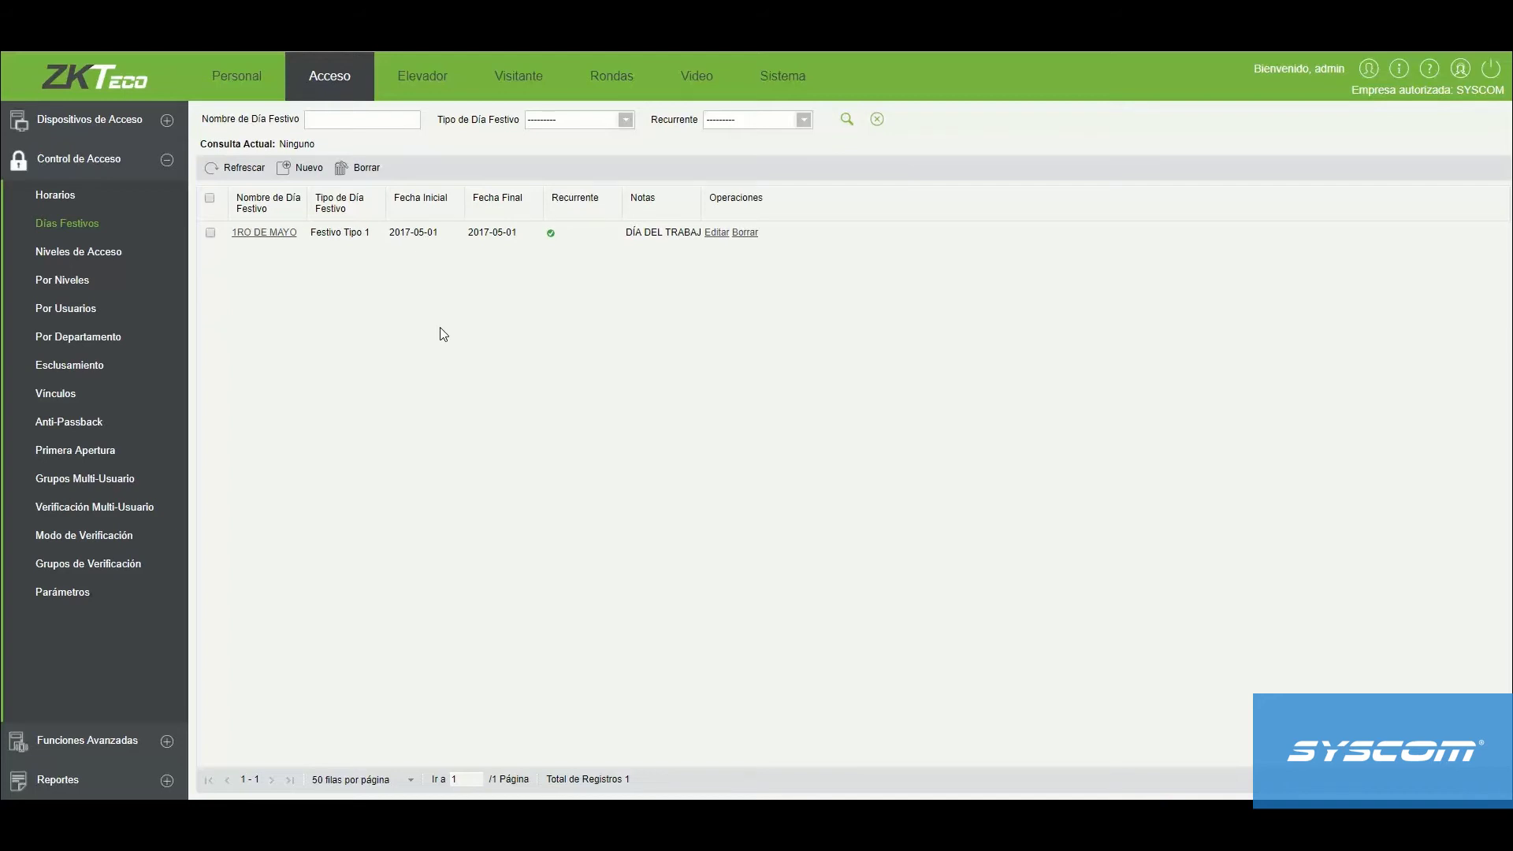
# Create an access level named INGENIERÍA that uses the SYSCOM schedule.
pyautogui.click(122, 252)
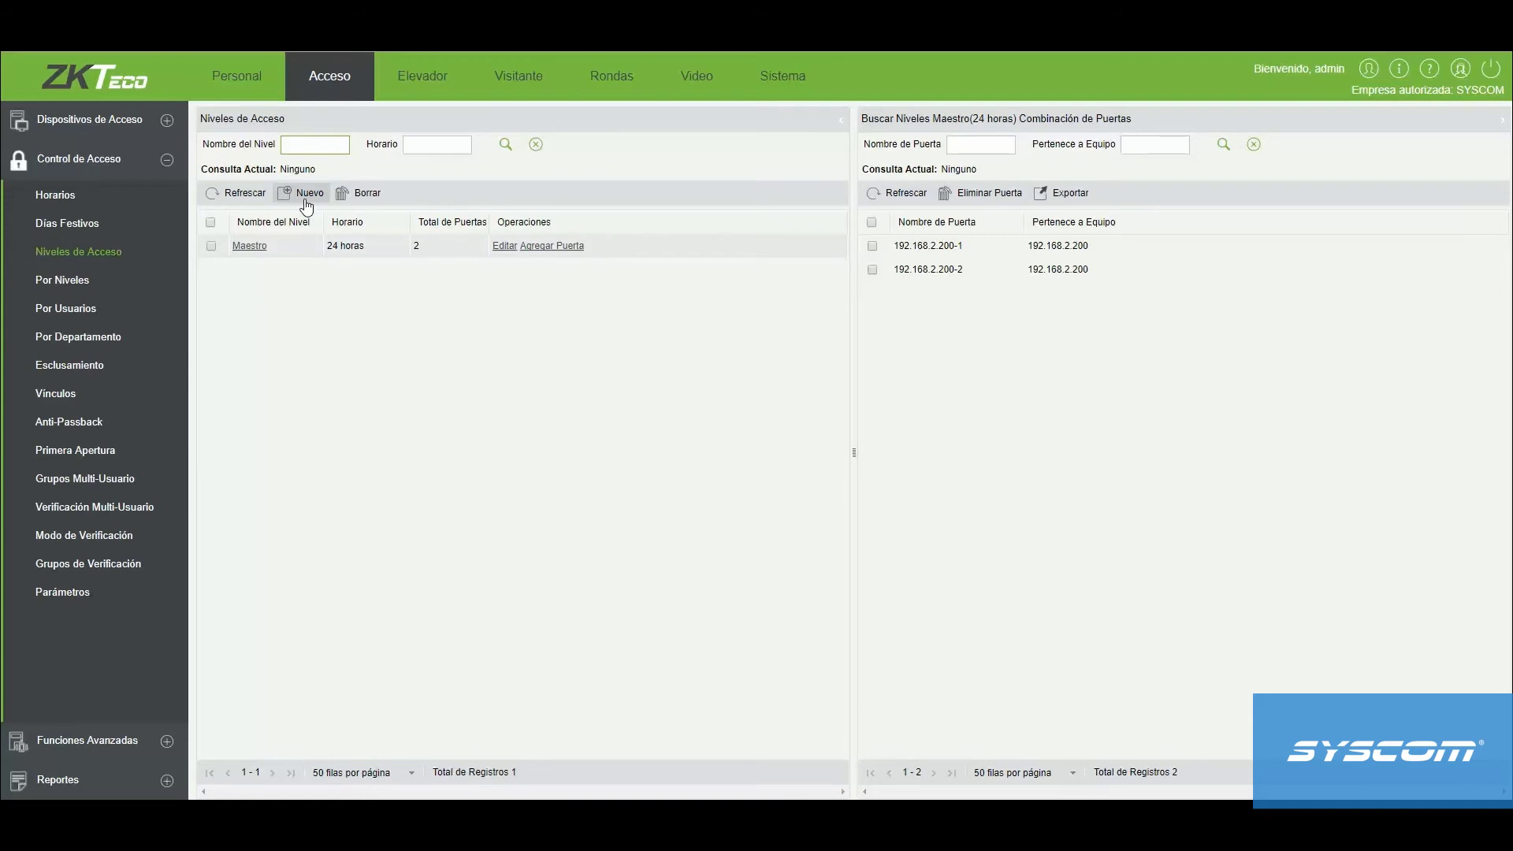
pyautogui.click(306, 203)
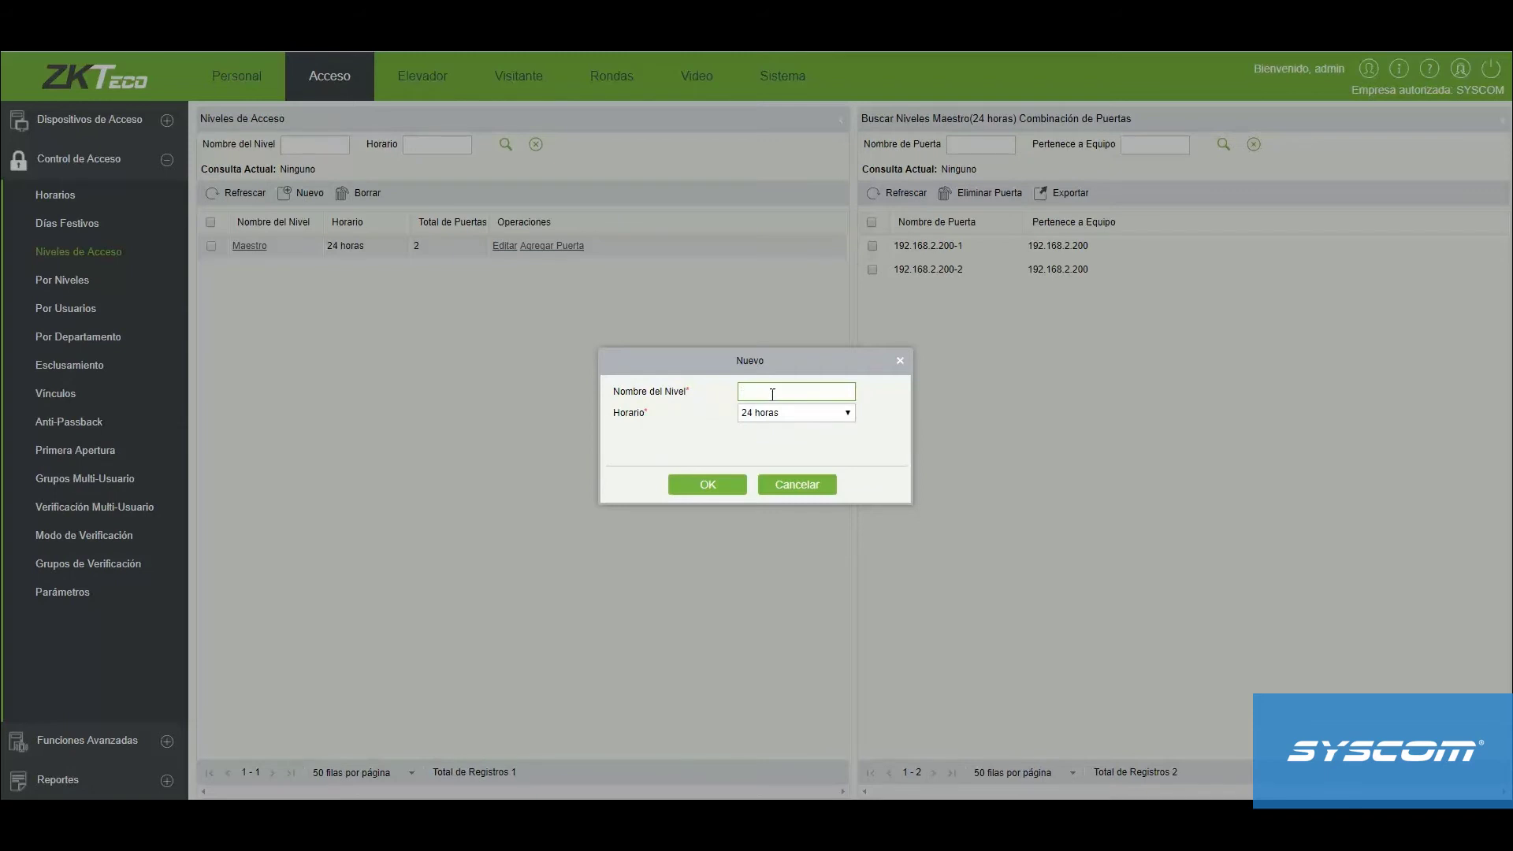
pyautogui.write('INGENIERÍA')
pyautogui.click(763, 416)
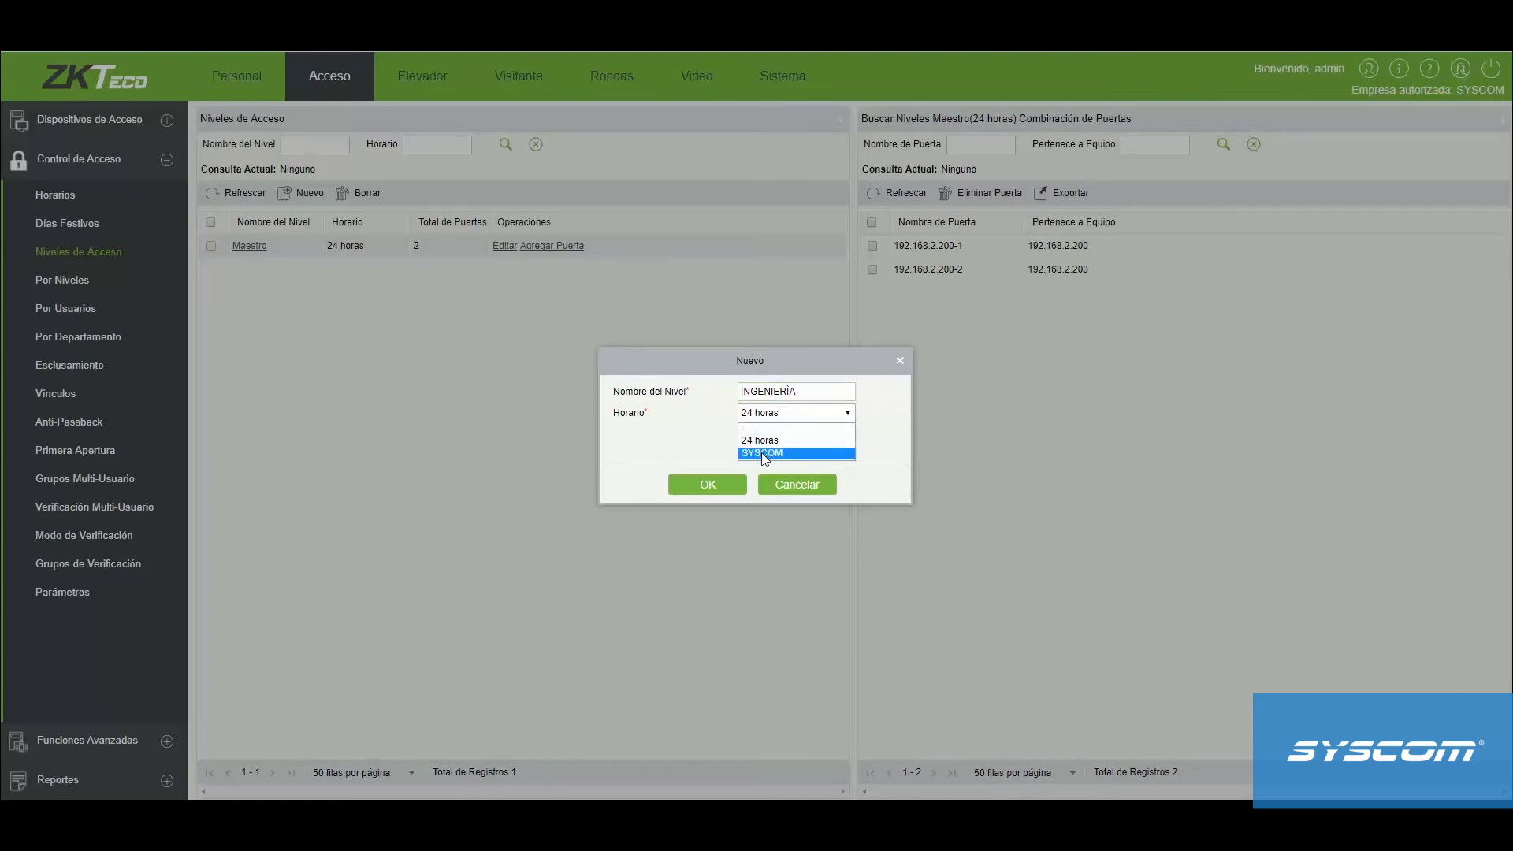
pyautogui.click(761, 452)
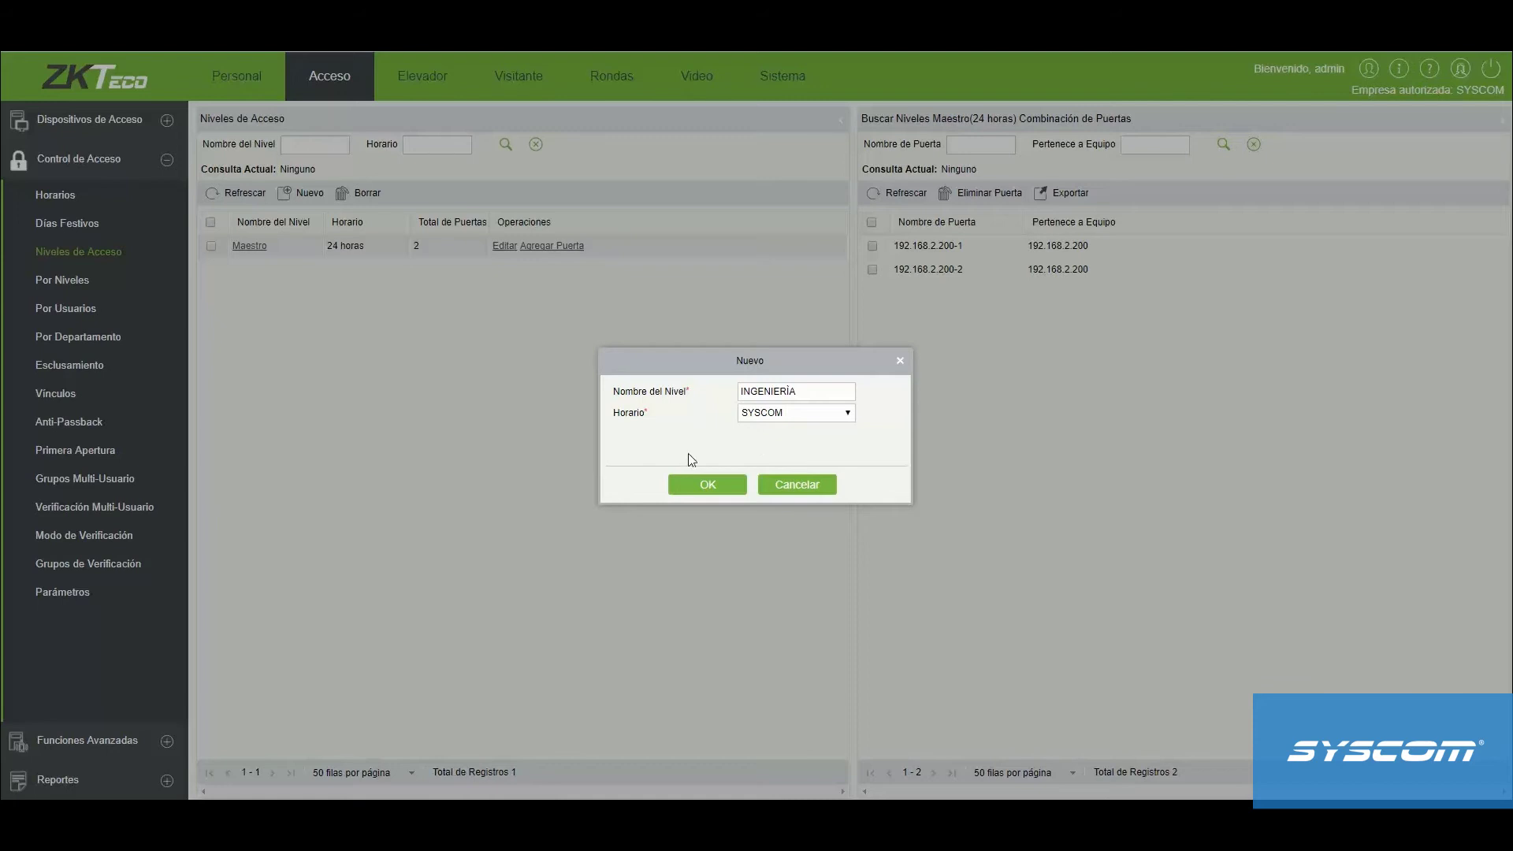
pyautogui.click(694, 482)
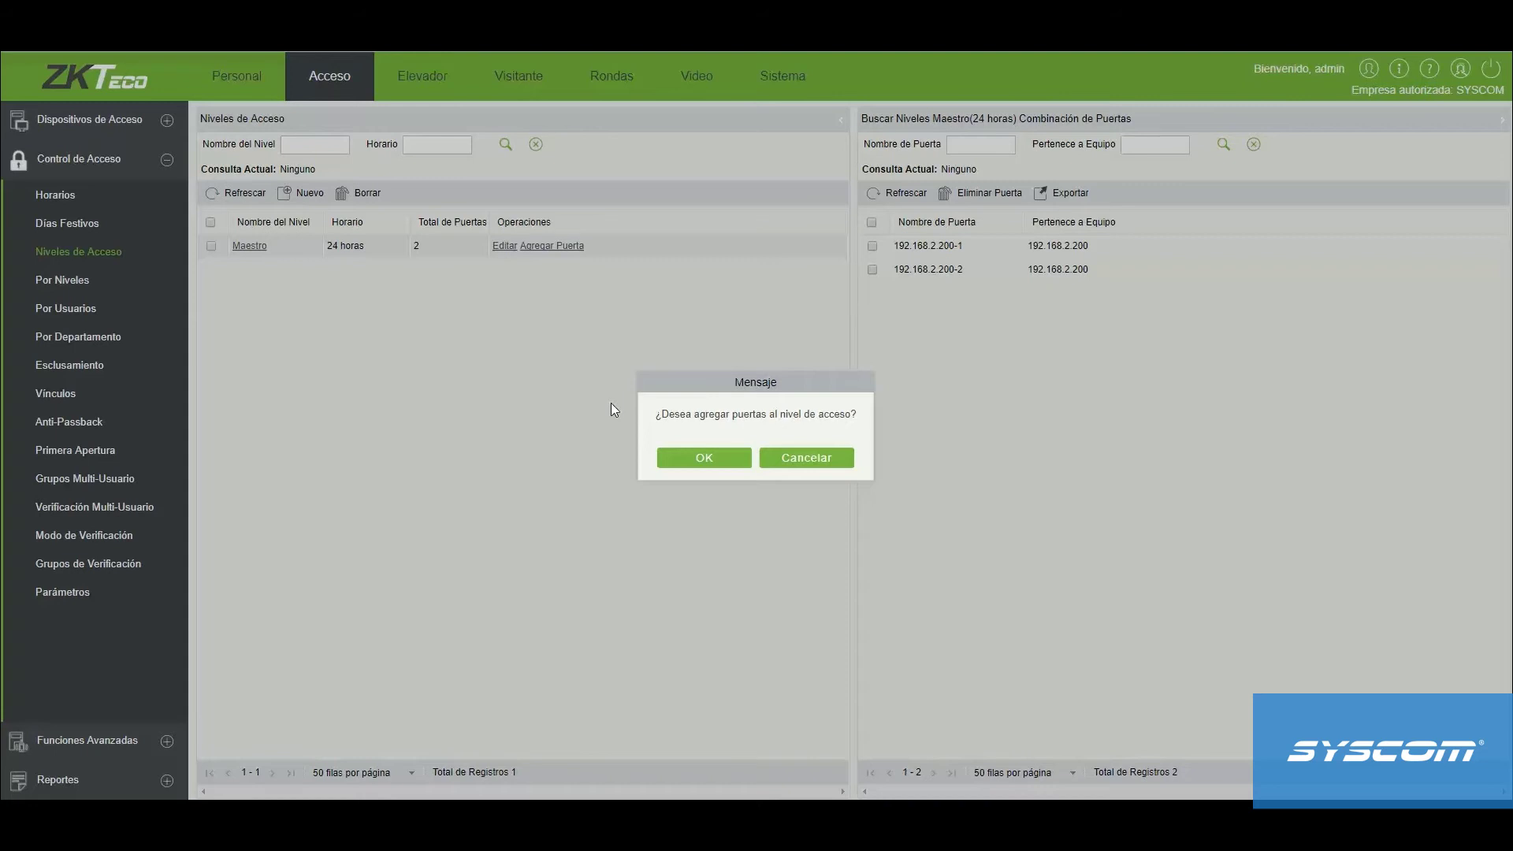
# Agree to add doors to the INGENIERÍA level and assign door 192.168.2.200-1 to it.
pyautogui.click(700, 462)
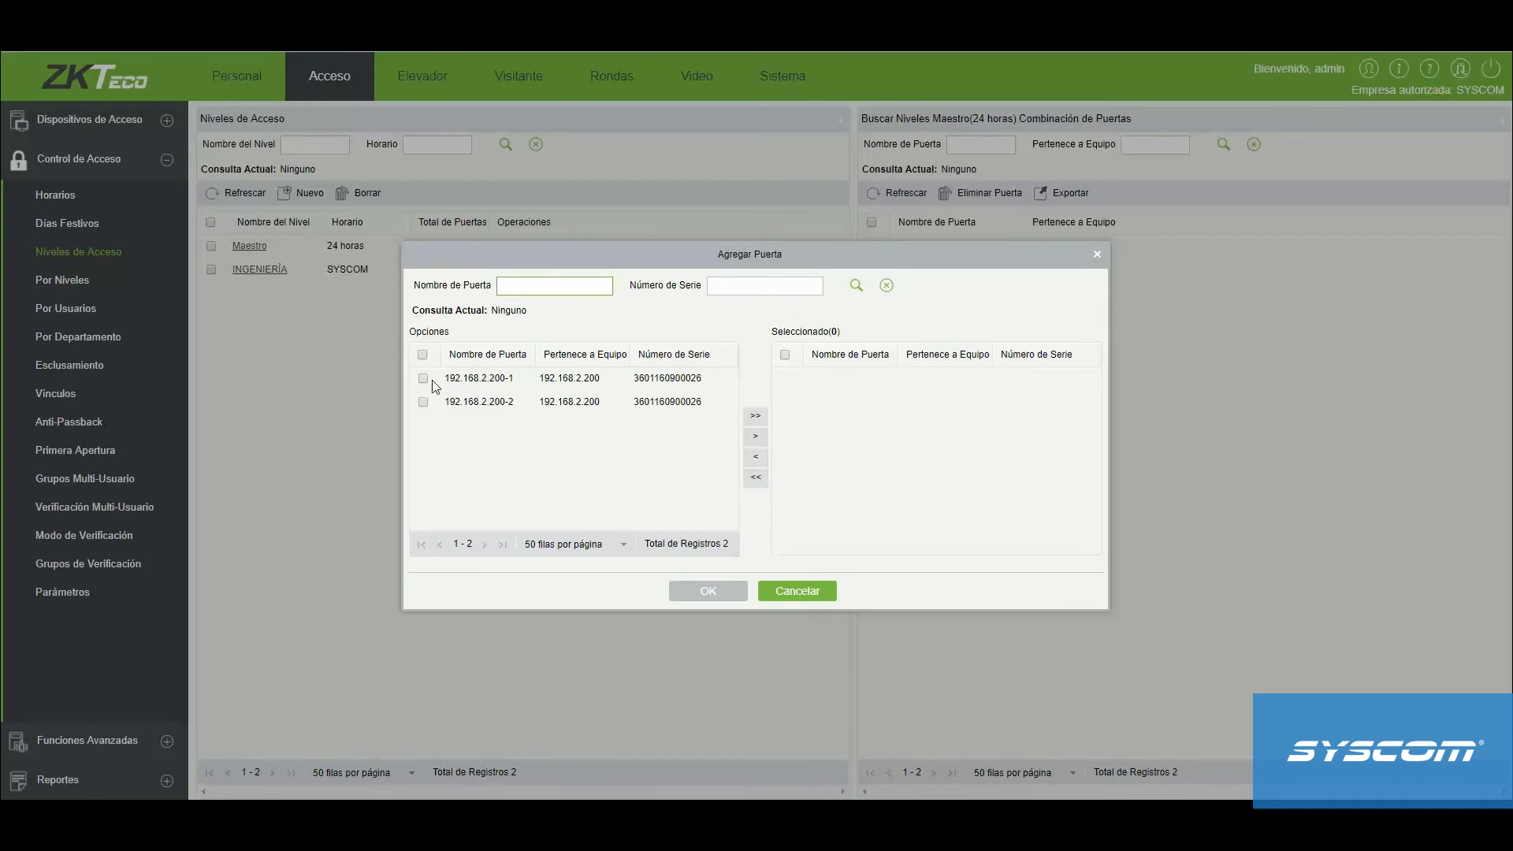
pyautogui.click(424, 380)
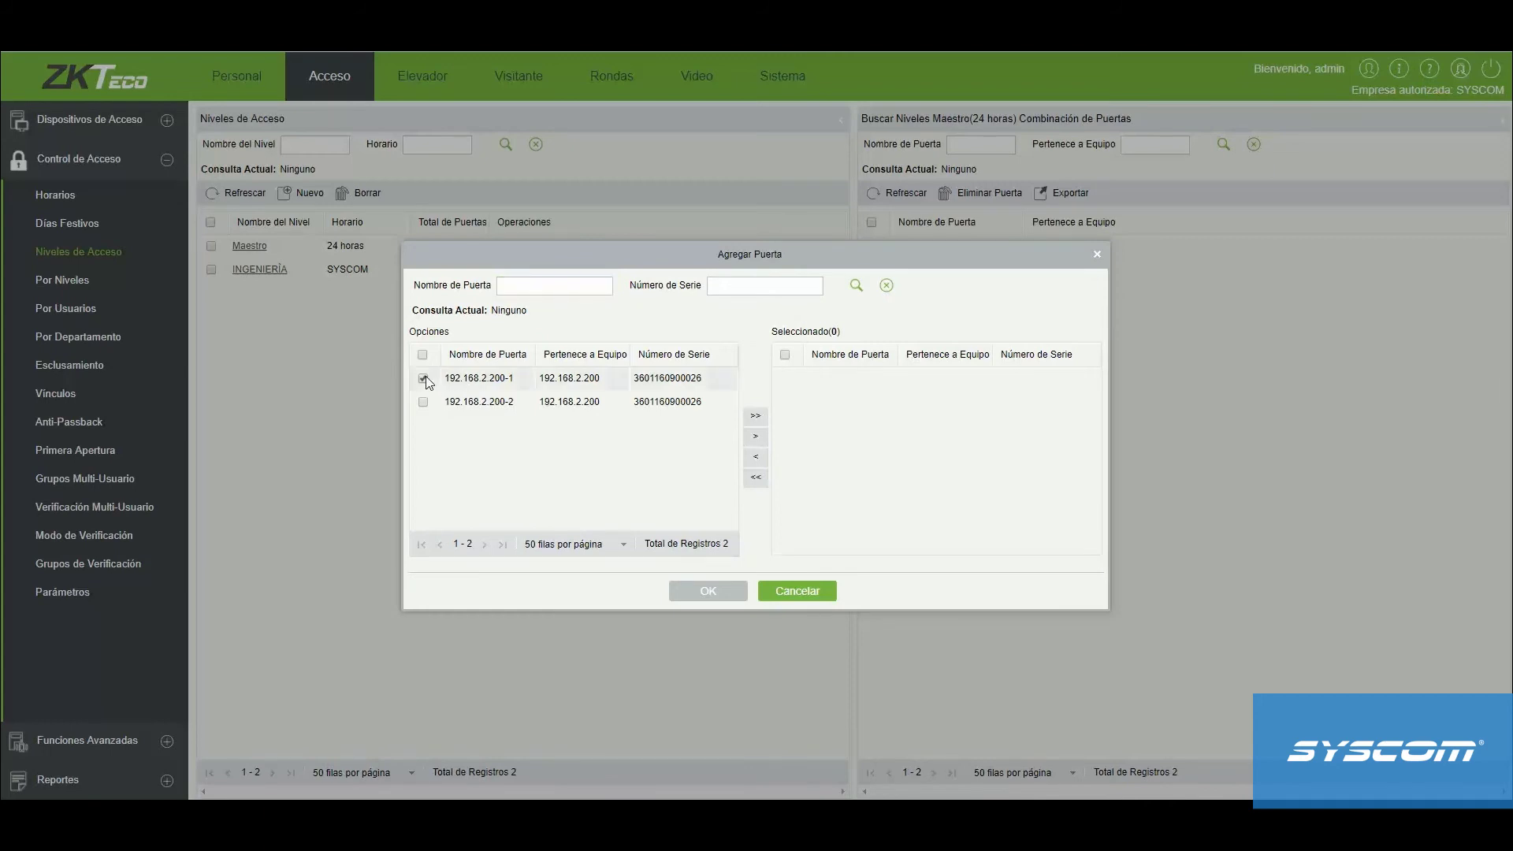
pyautogui.click(756, 442)
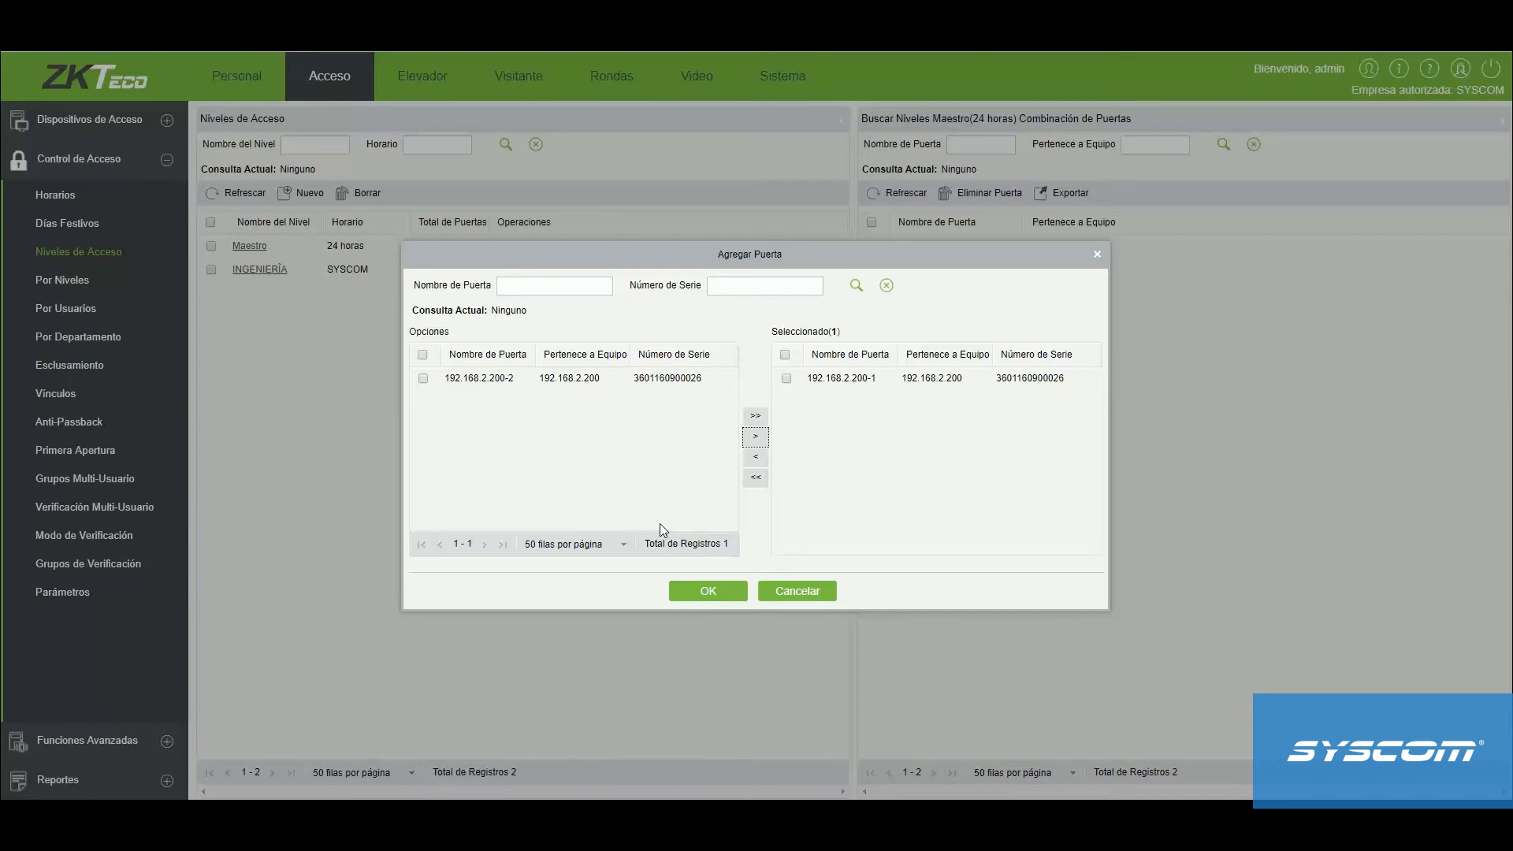
pyautogui.click(687, 592)
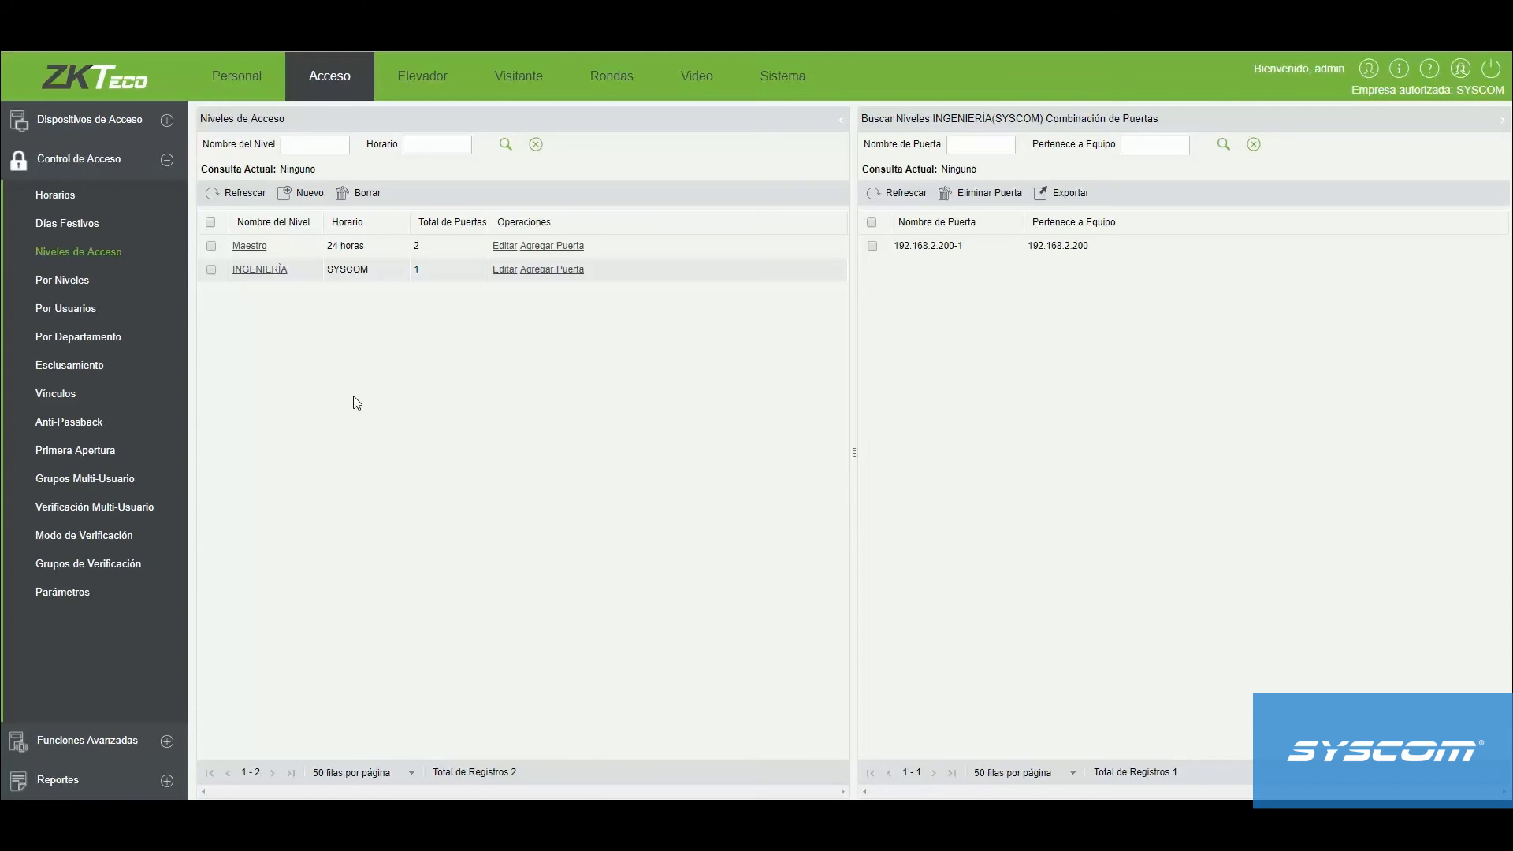
# Add the first three listed users to the INGENIERÍA access level and close the progress window.
pyautogui.click(70, 281)
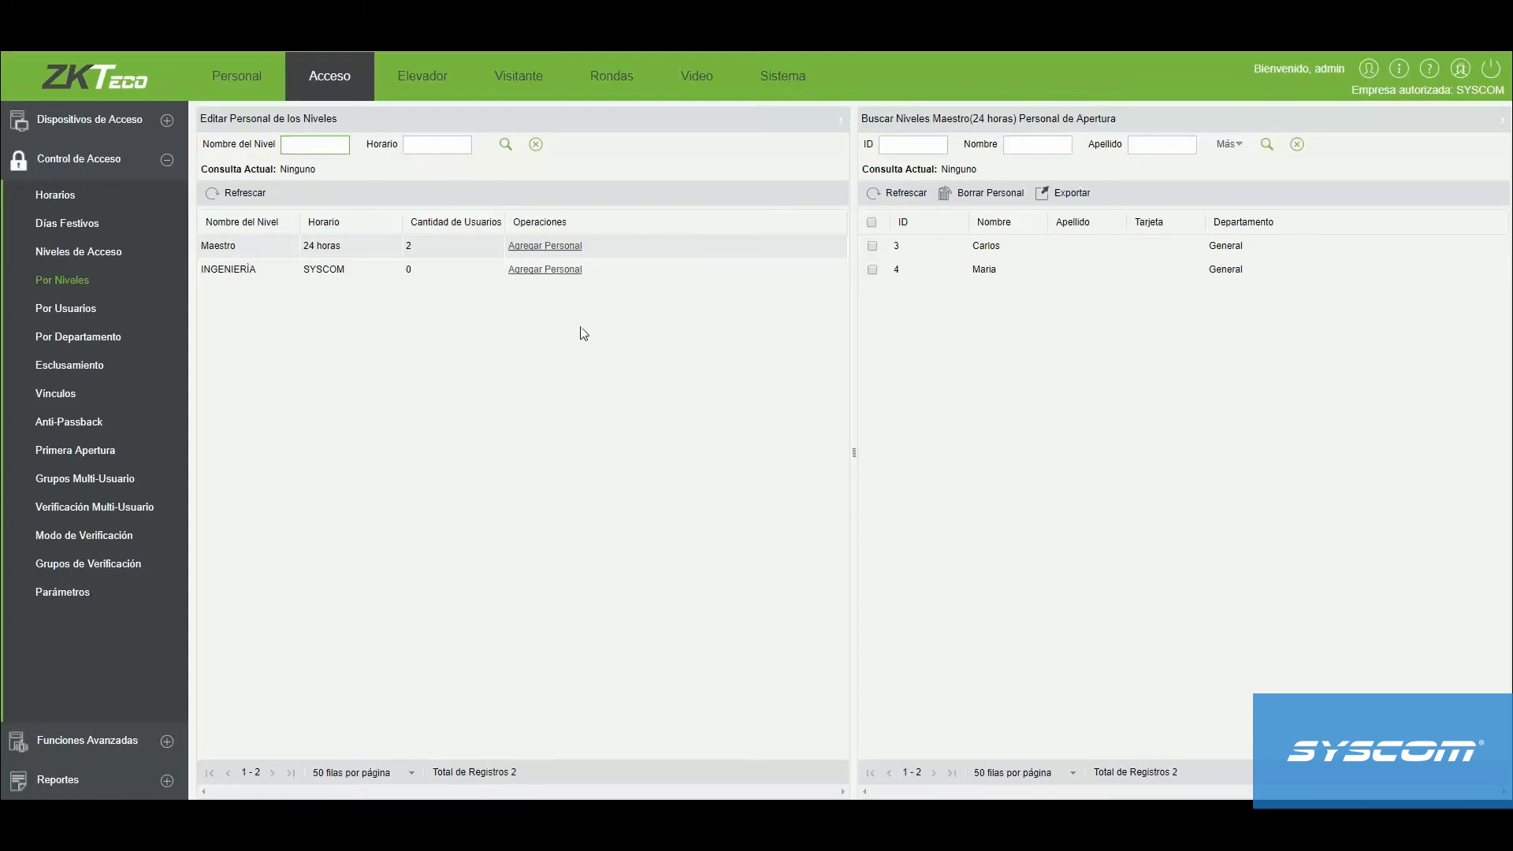
pyautogui.click(563, 271)
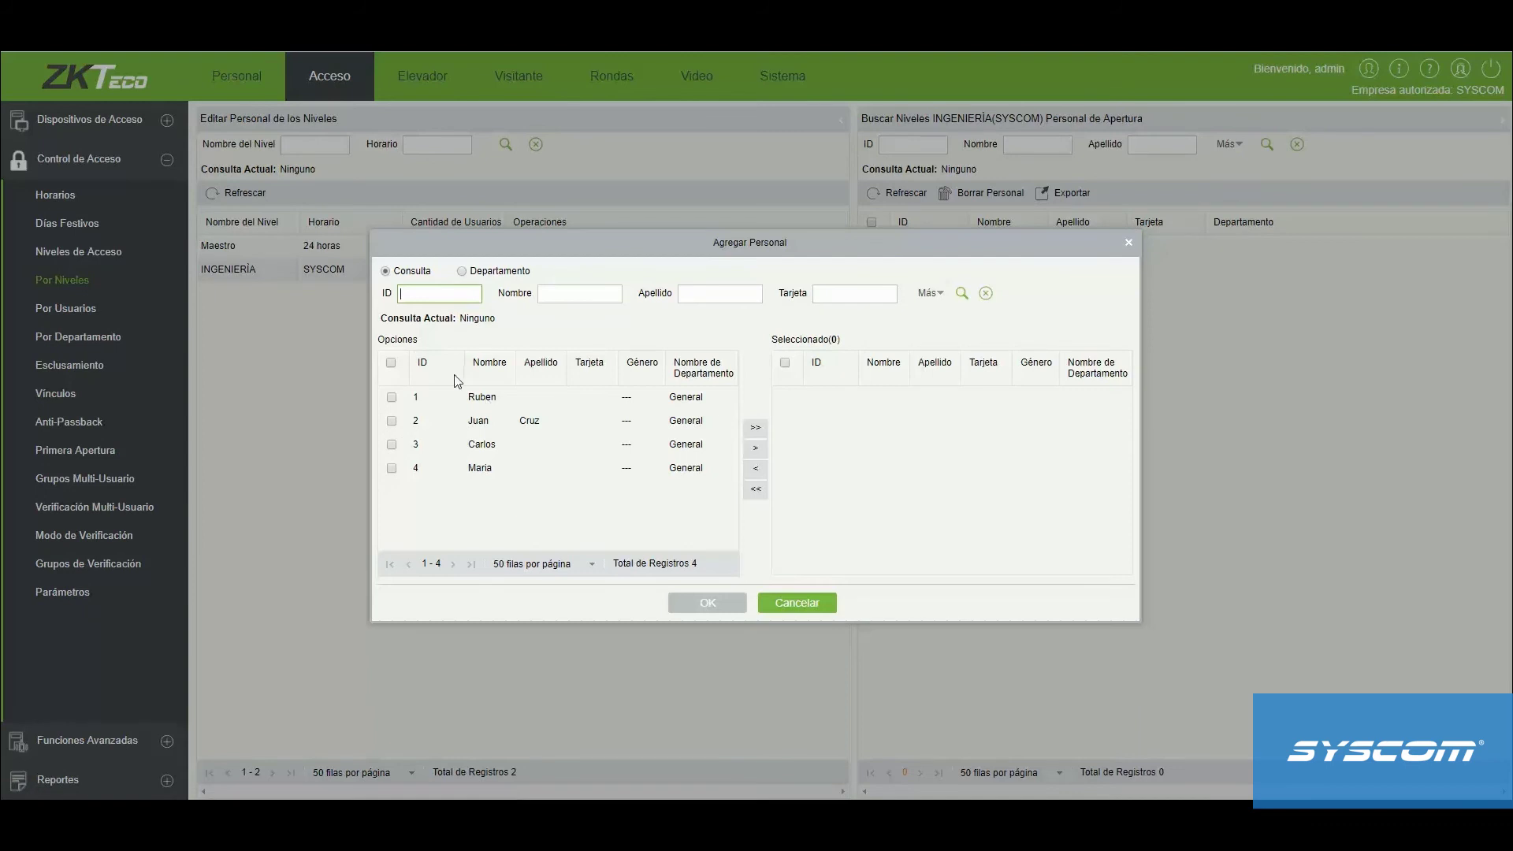
pyautogui.click(392, 399)
pyautogui.click(392, 422)
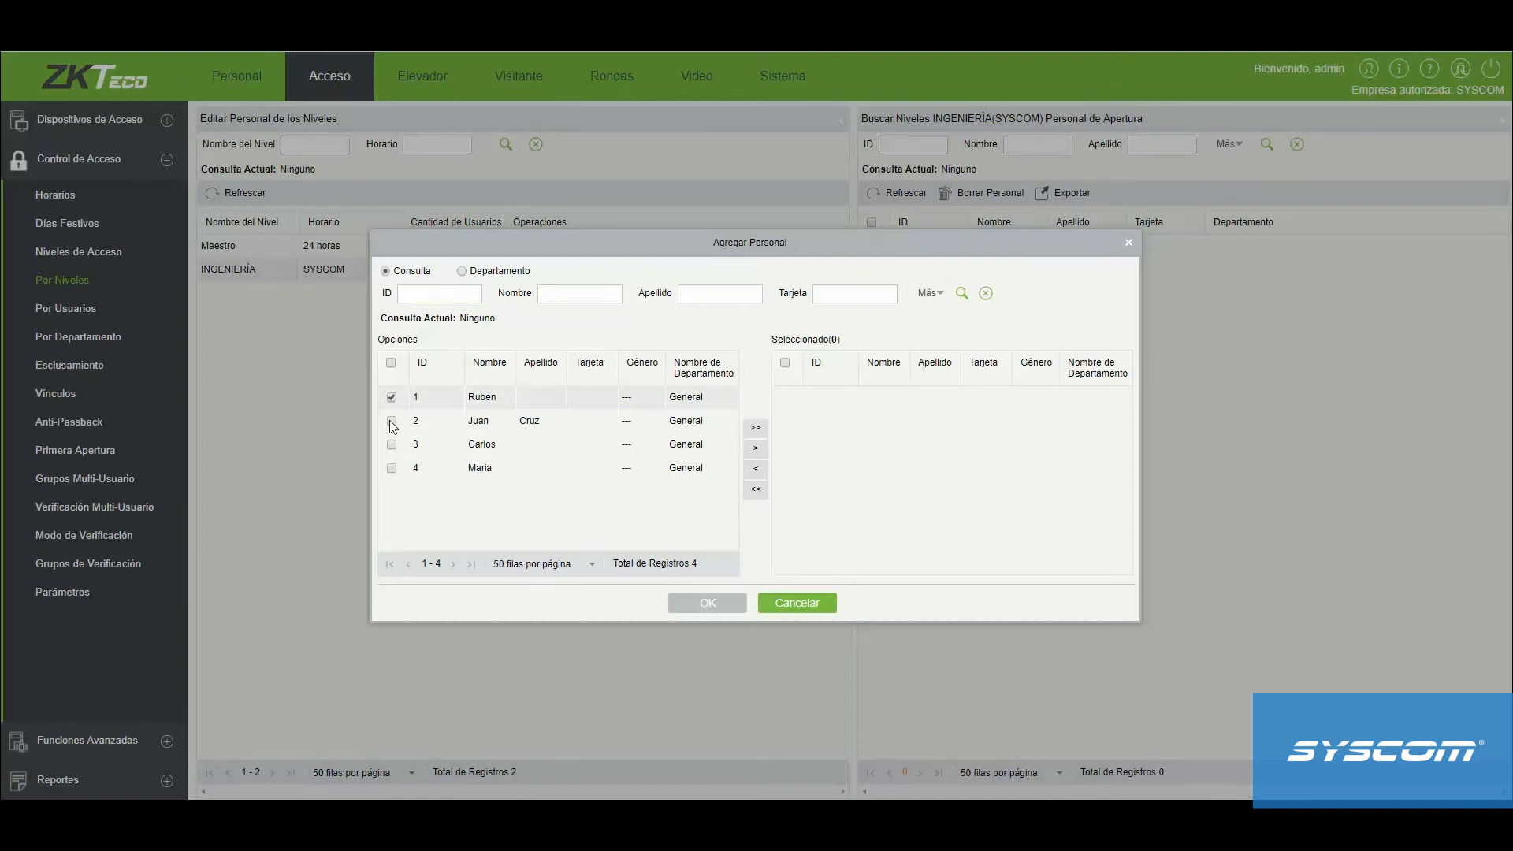
pyautogui.click(392, 446)
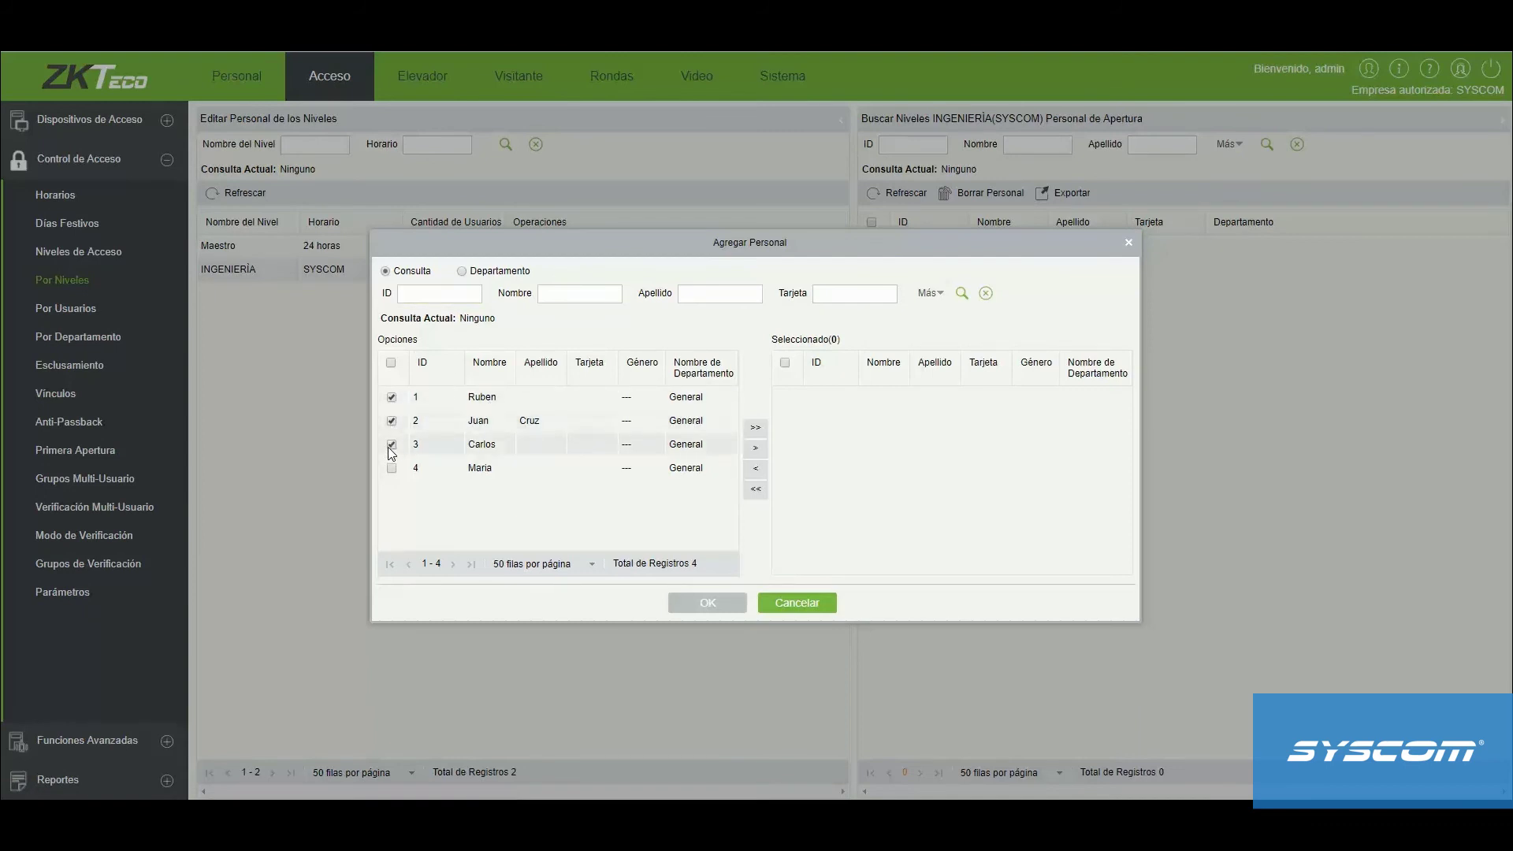
pyautogui.click(756, 449)
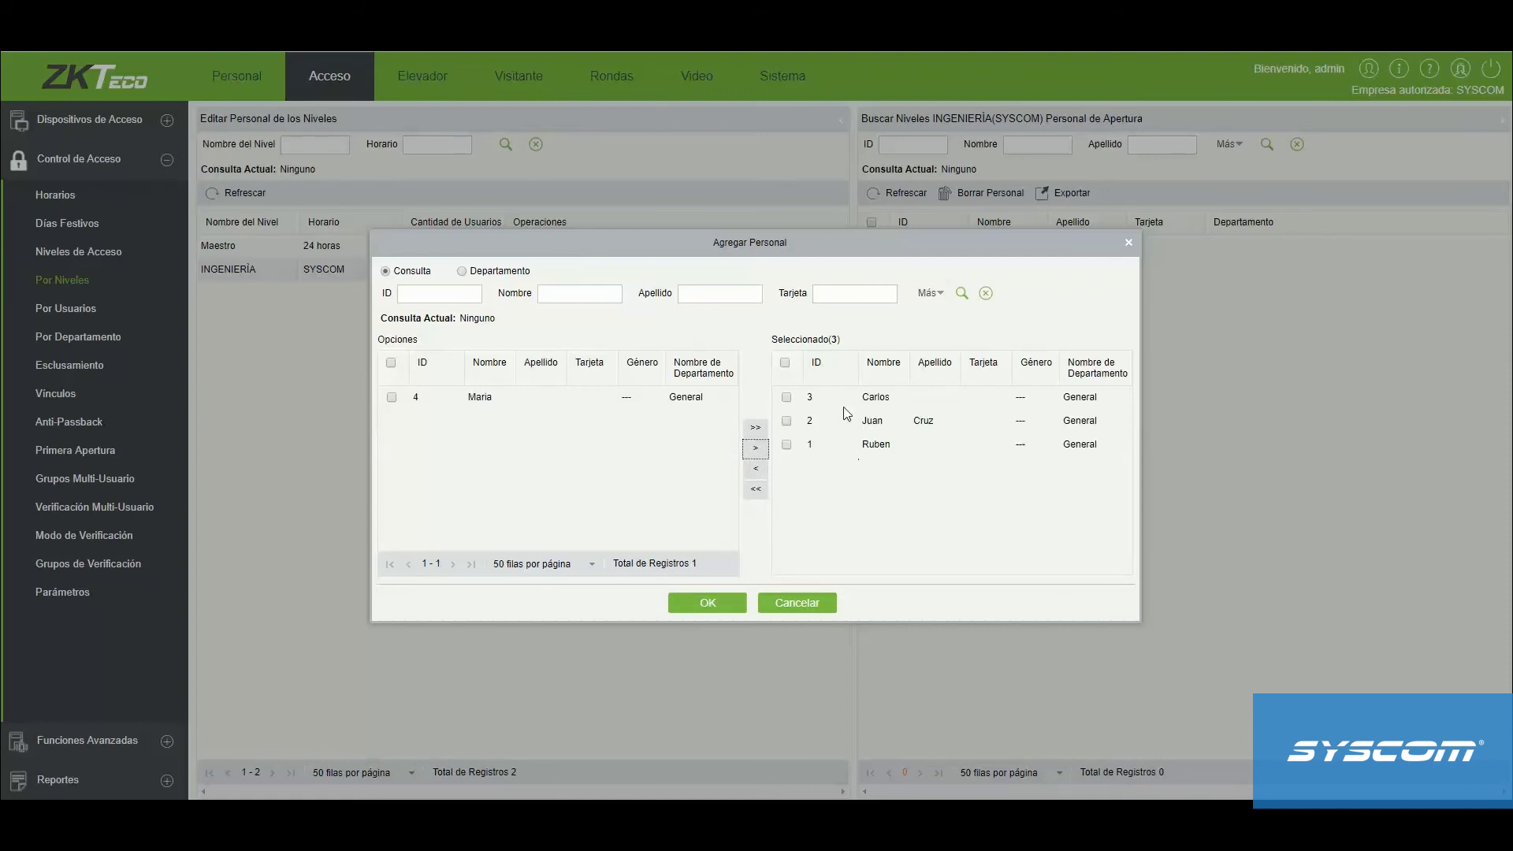
pyautogui.click(708, 604)
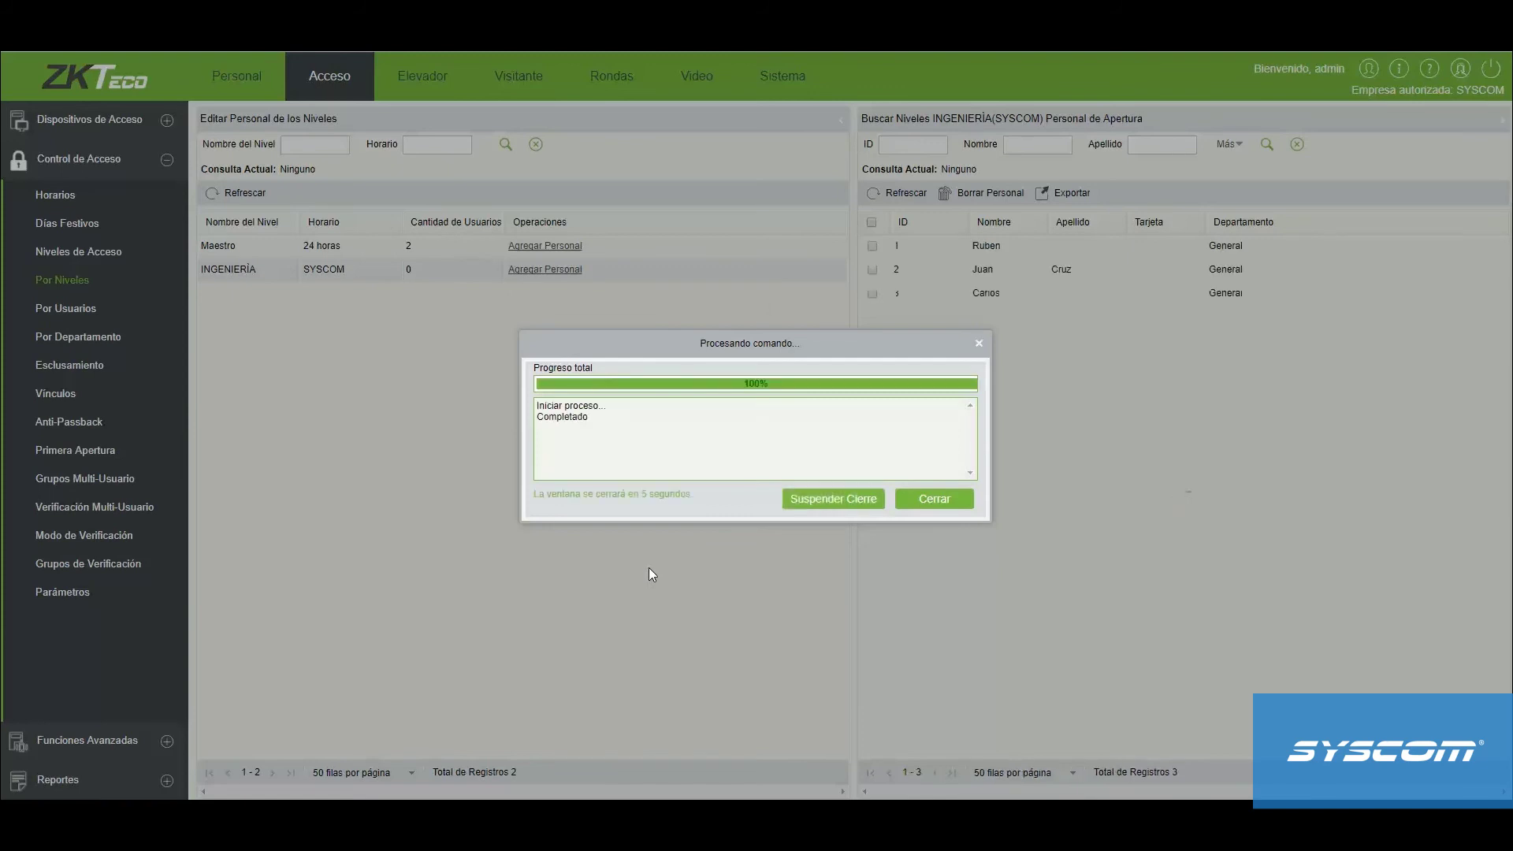
pyautogui.click(919, 502)
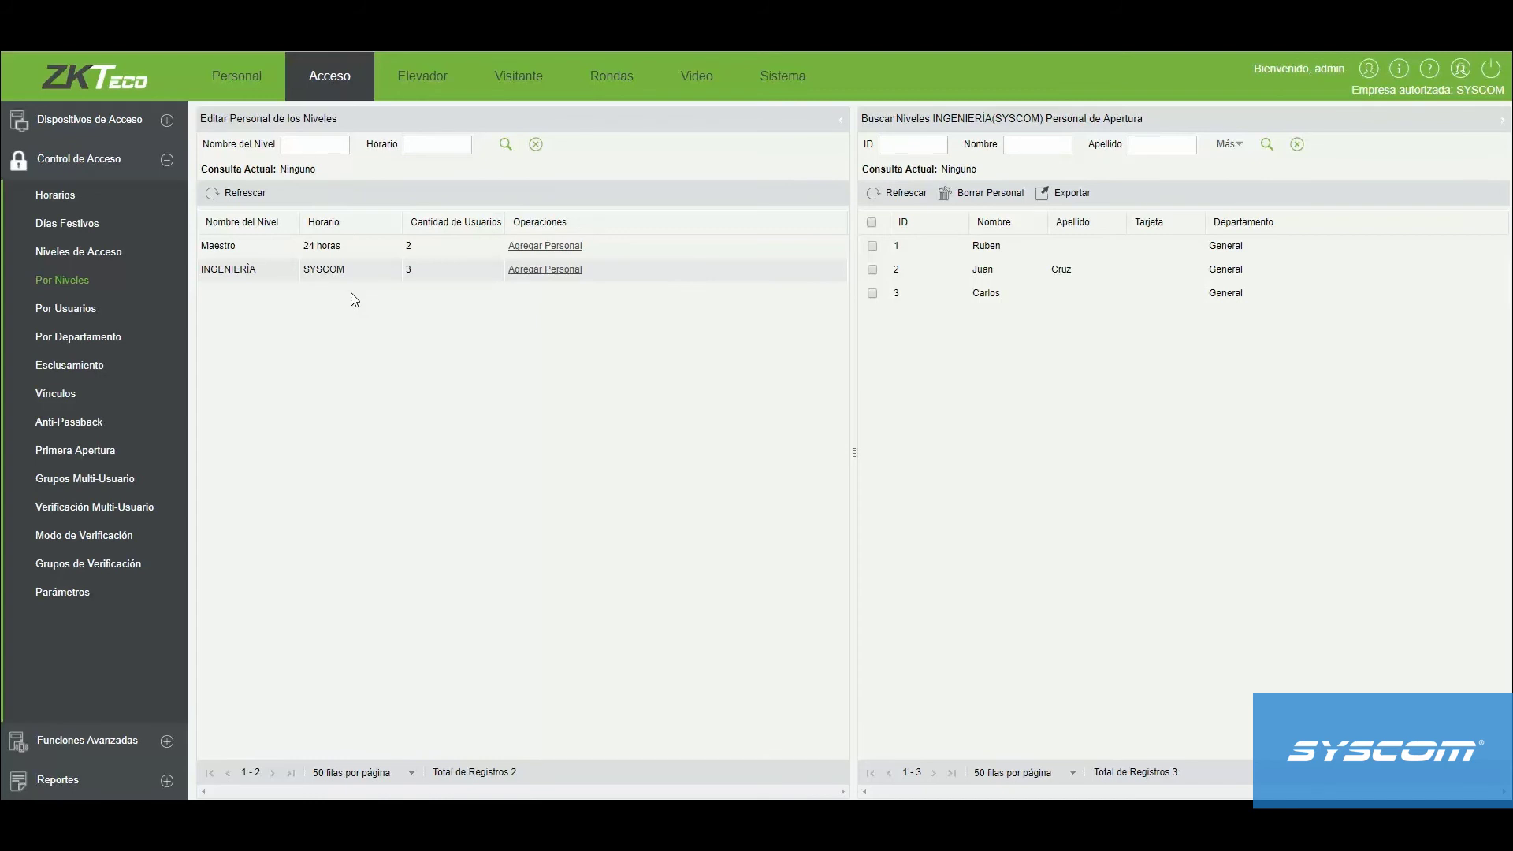
# Review the access levels by user, checking which levels can be added to the first user without adding any.
pyautogui.click(63, 308)
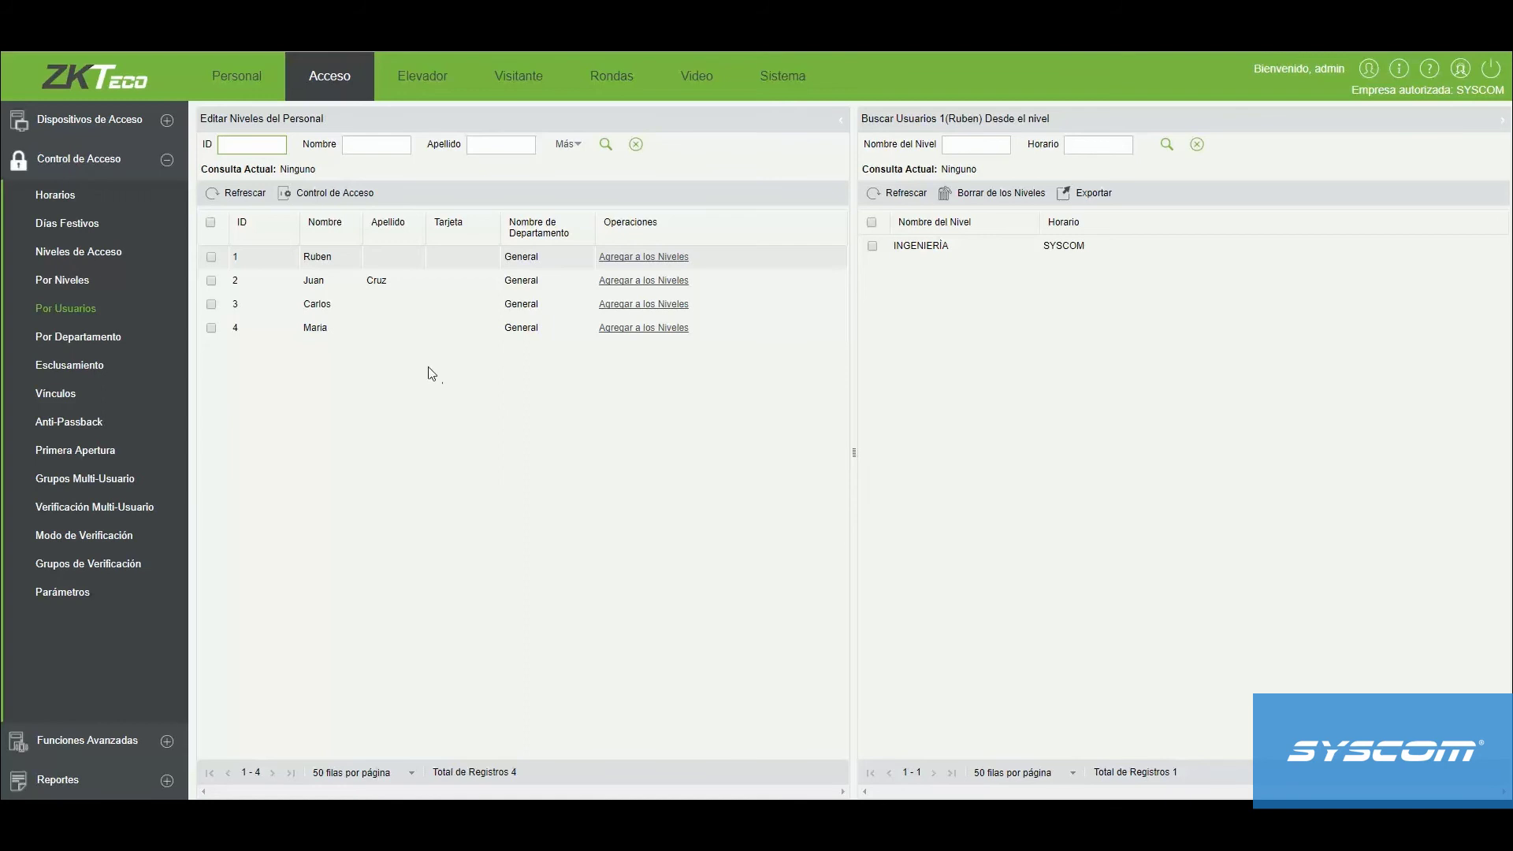
pyautogui.click(621, 260)
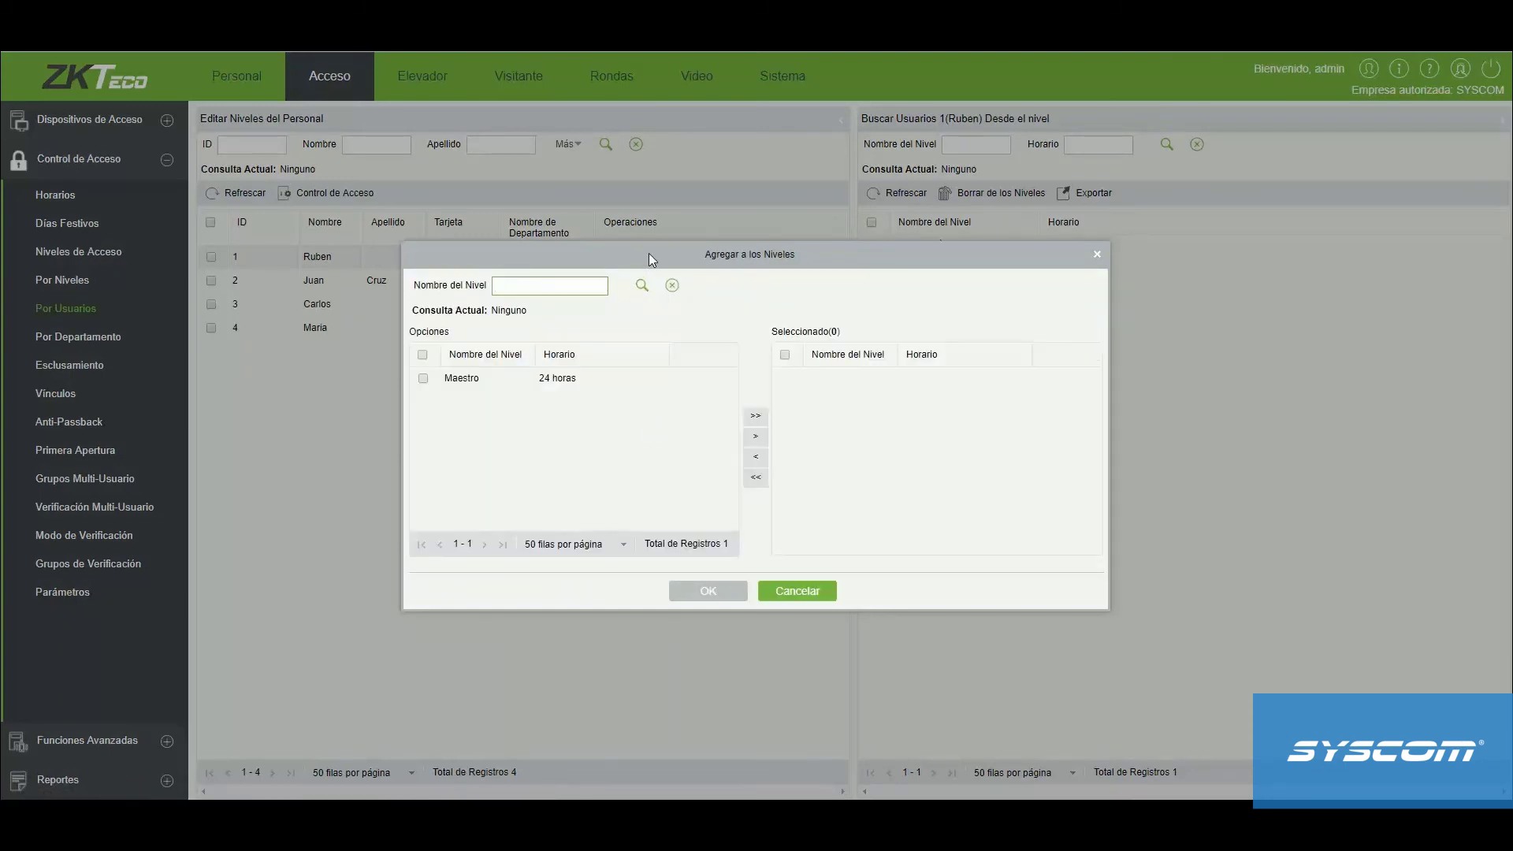
pyautogui.moveTo(649, 253); pyautogui.dragTo(651, 256)
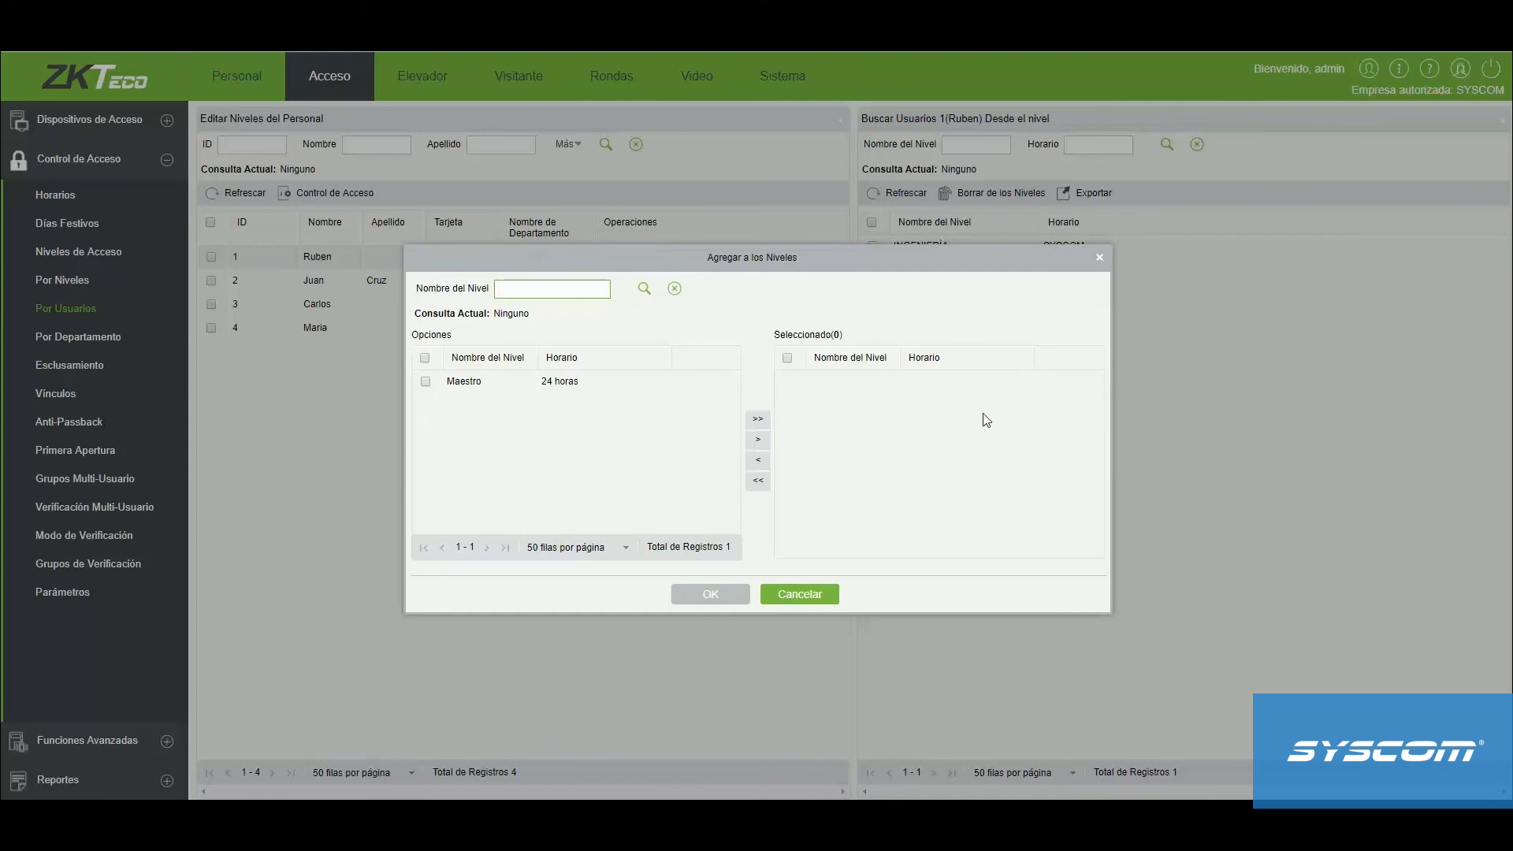
pyautogui.click(792, 602)
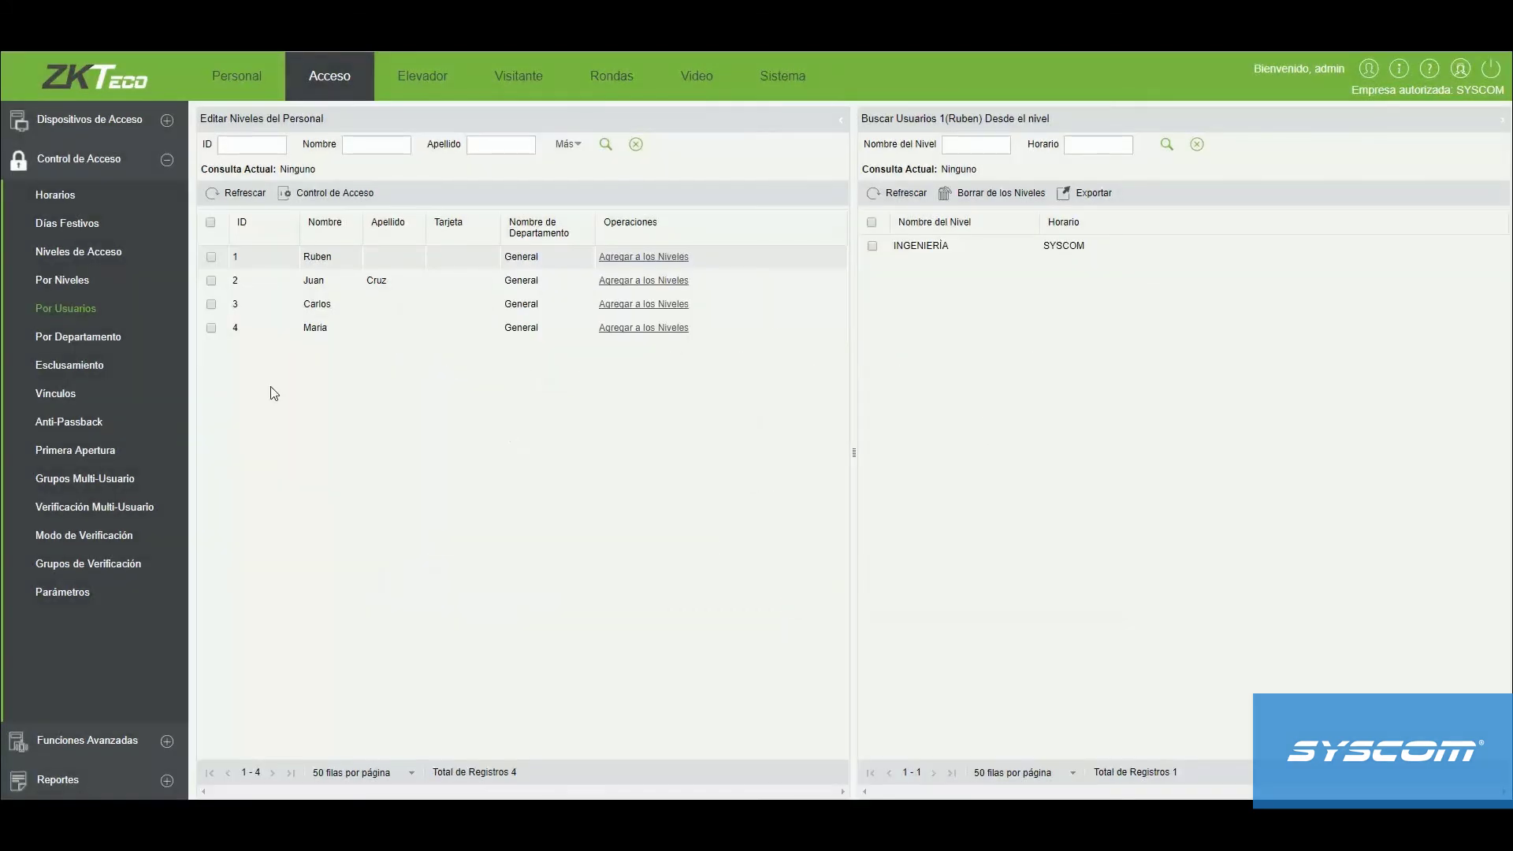
# Review the default levels by department and the personnel assigned to the INGENIERÍA level.
pyautogui.click(57, 337)
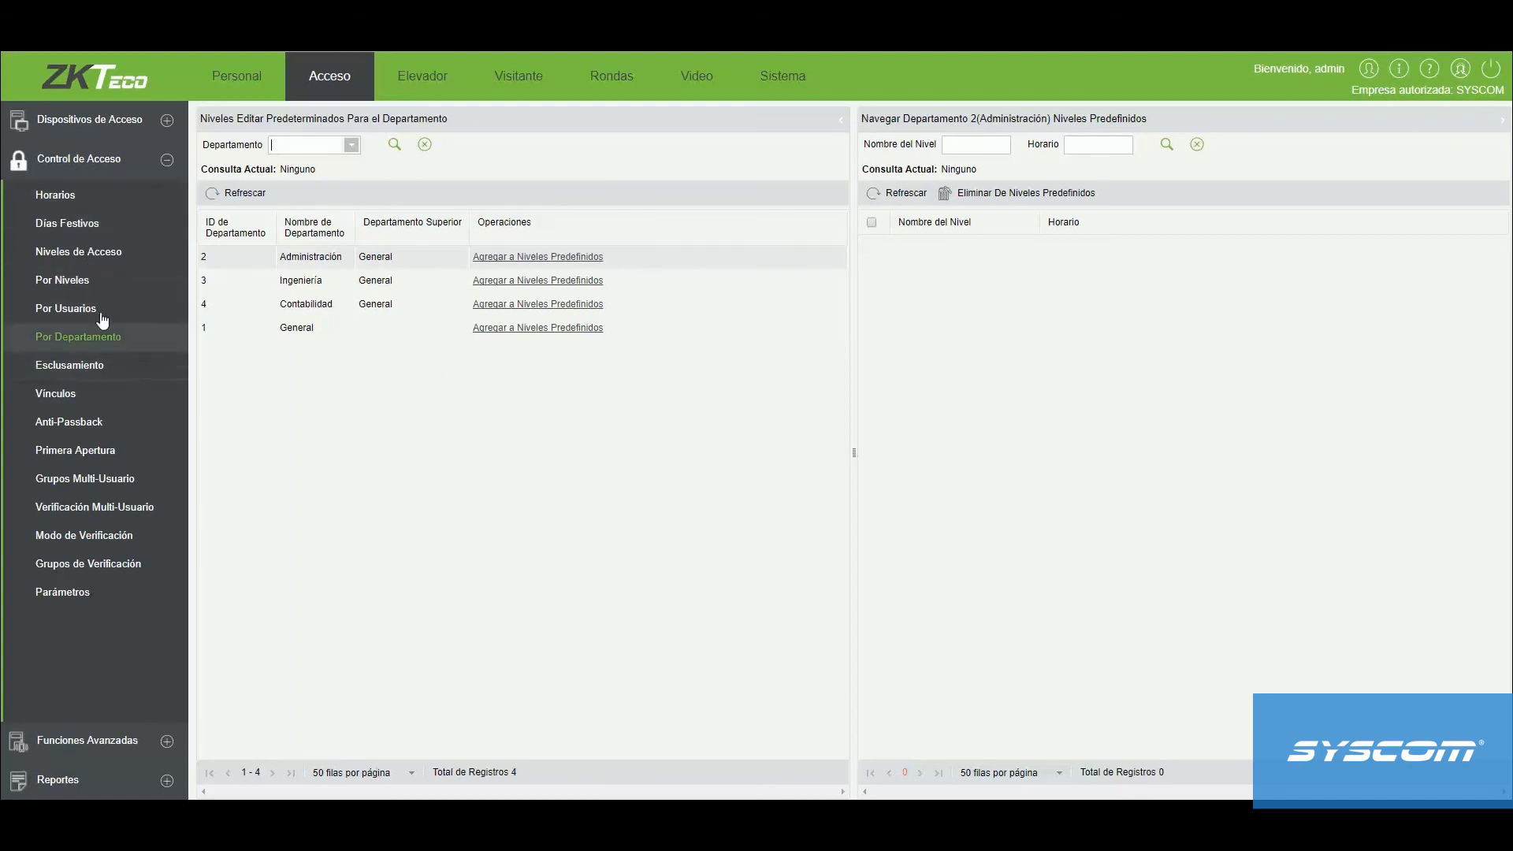
pyautogui.click(88, 282)
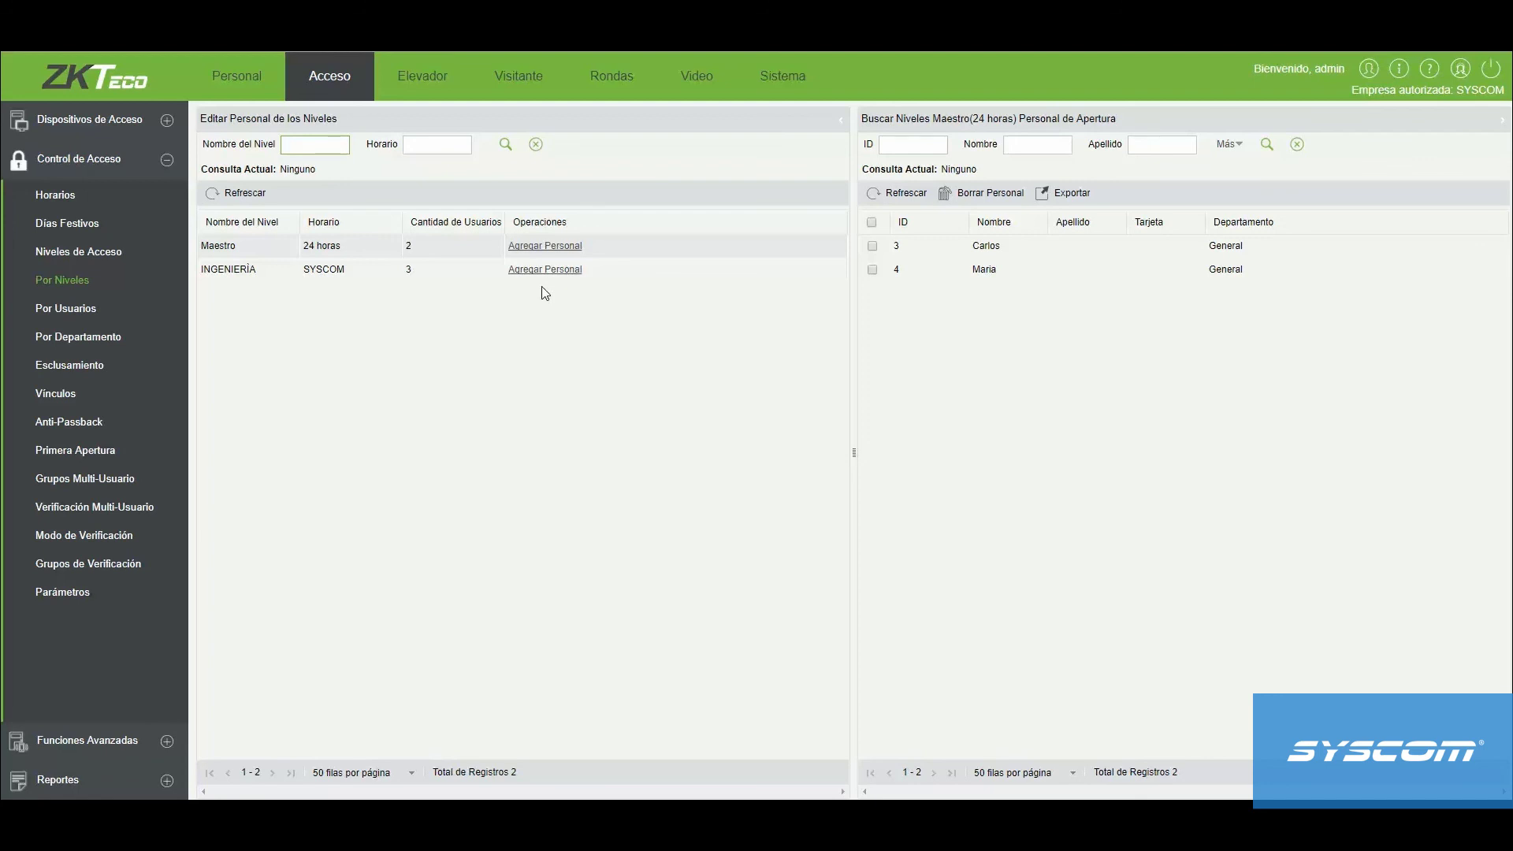
pyautogui.click(241, 272)
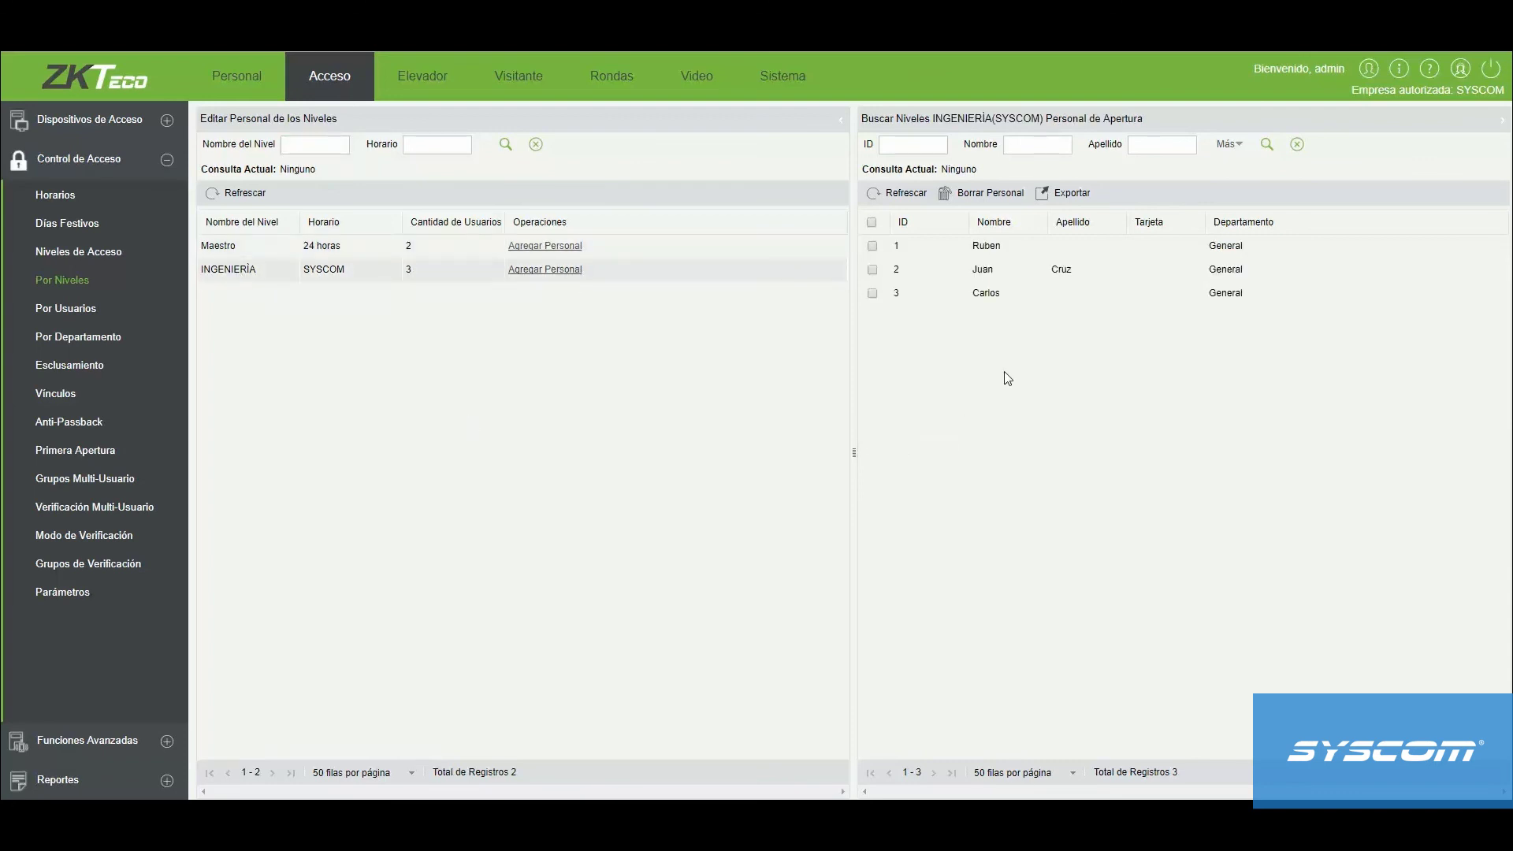